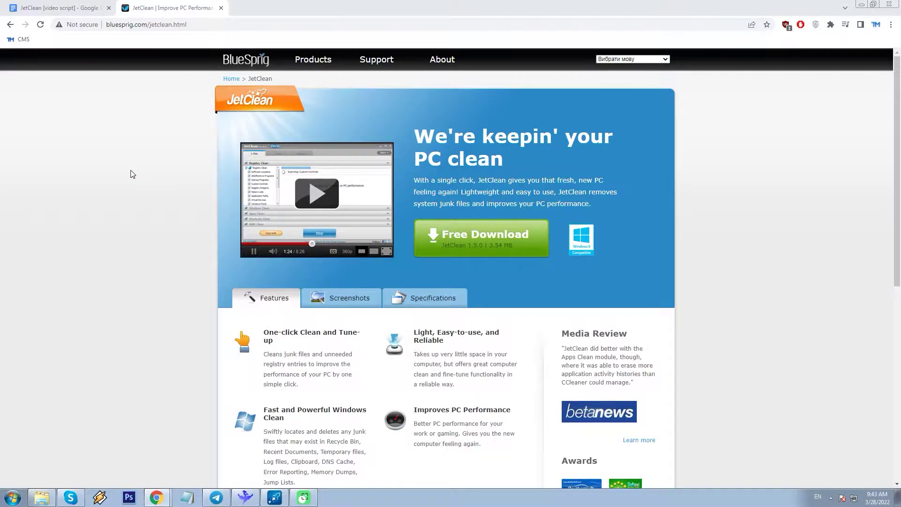
Scroll through the rest of the JetClean feature list in Chrome.
scroll(132, 174, down, 3)
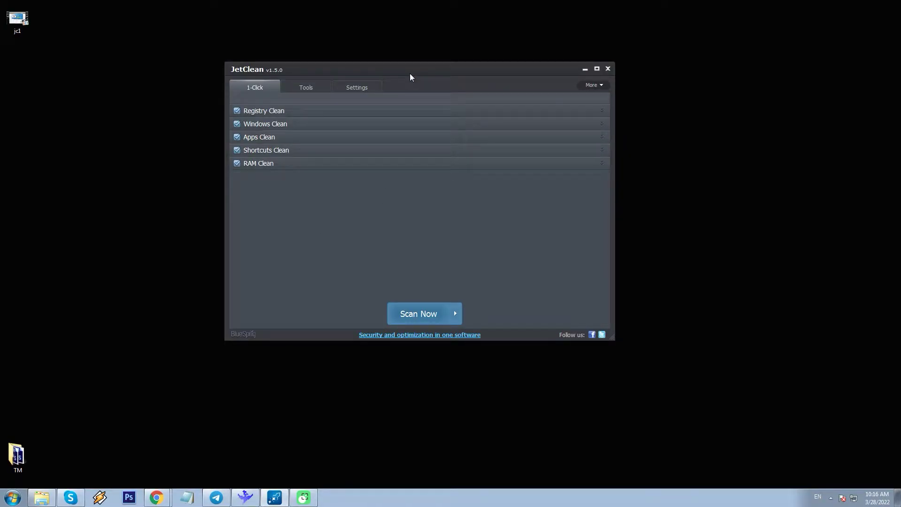
Lower the JetClean window and expand Registry Clean to list Software Locations, Startup Programs and more.
drag(409, 68, 403, 100)
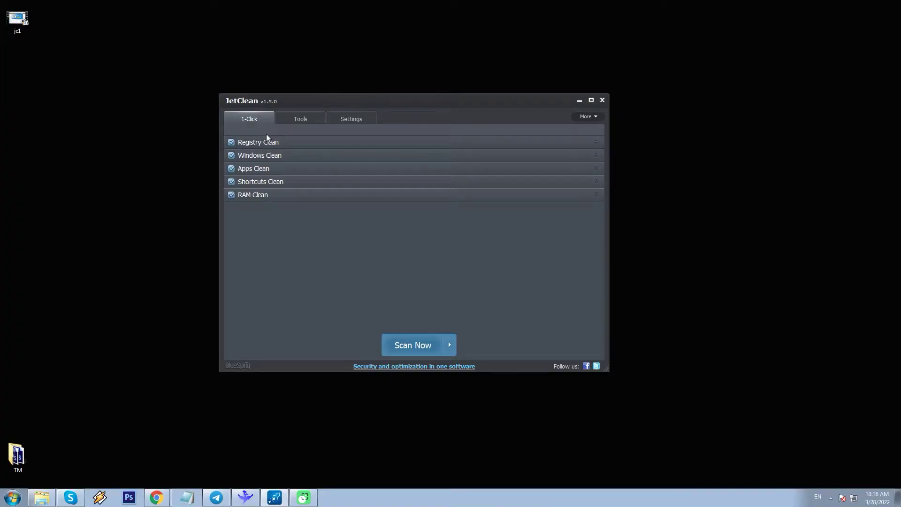
click(272, 143)
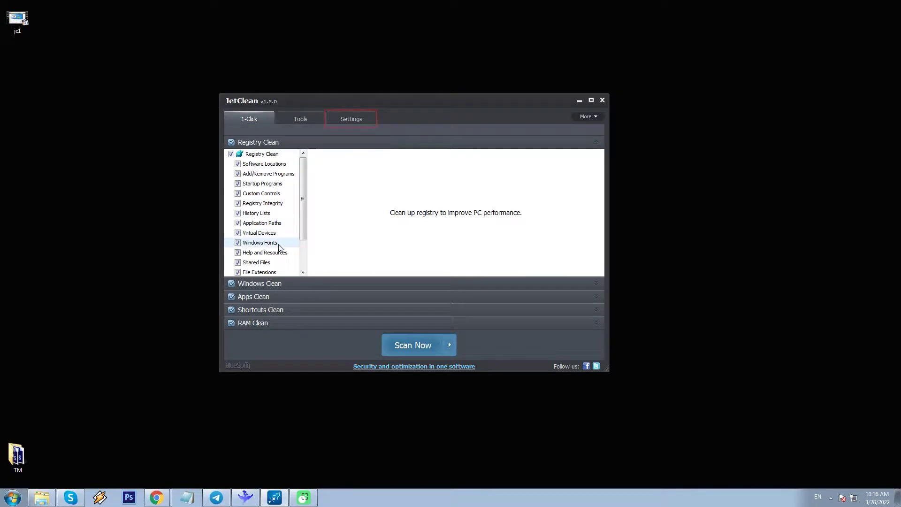
Scroll the Registry Clean list, collapse it, then expand and collapse Windows Clean.
scroll(279, 249, down, 1)
scroll(279, 249, down, 1)
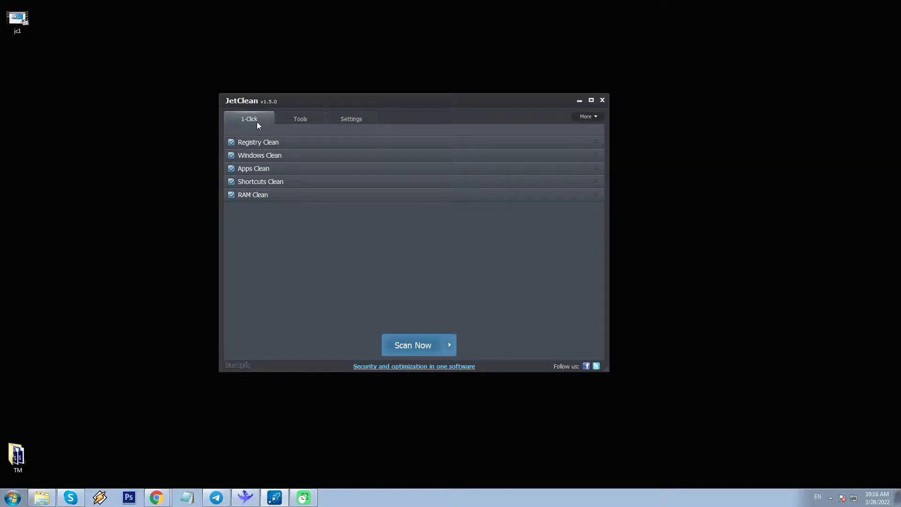
click(272, 142)
click(300, 144)
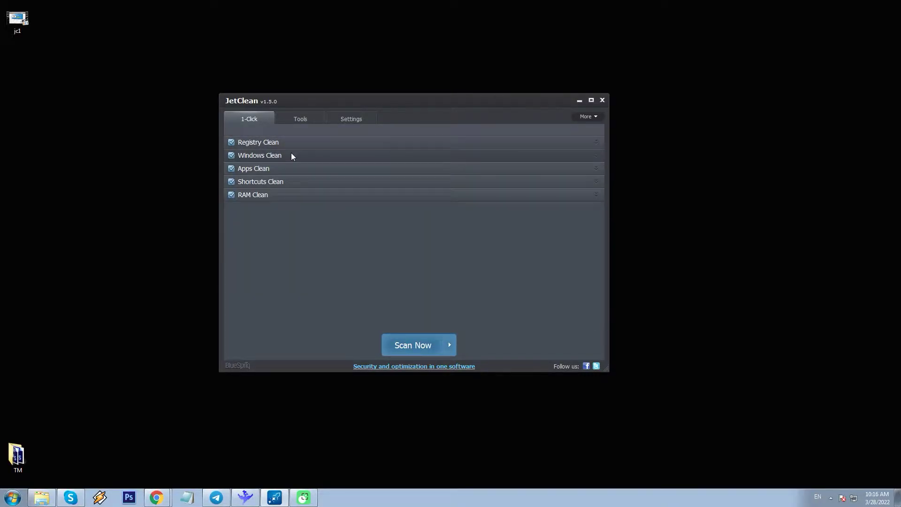
click(289, 156)
click(288, 156)
Expand and collapse Apps Clean, Shortcuts Clean and RAM Clean to preview each.
click(284, 168)
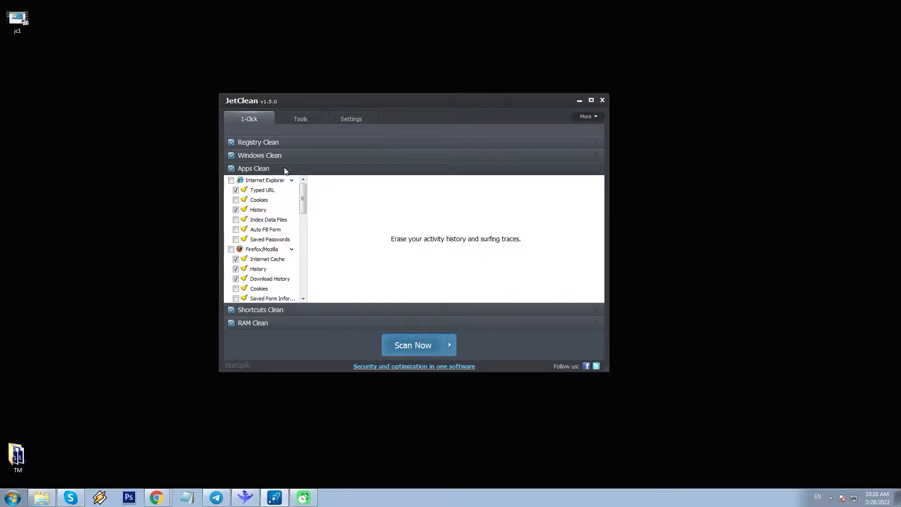
click(300, 170)
click(294, 184)
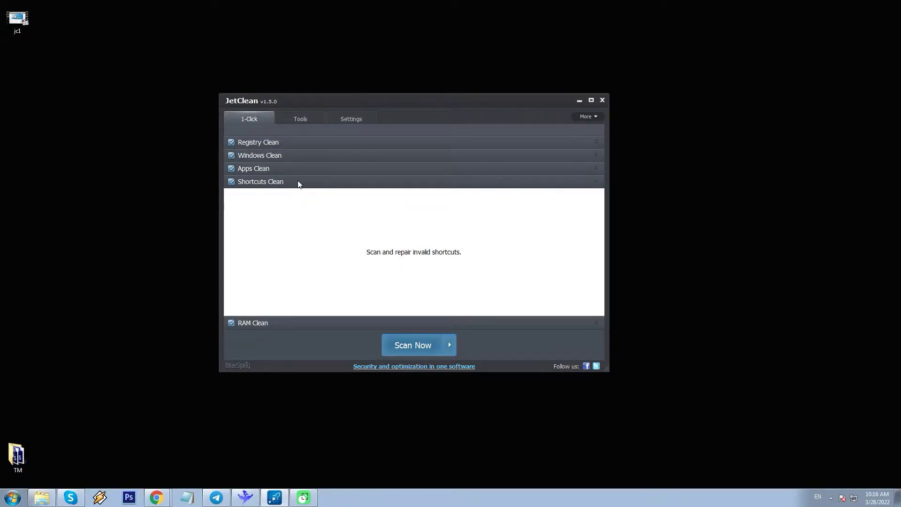
click(297, 183)
click(290, 196)
click(302, 194)
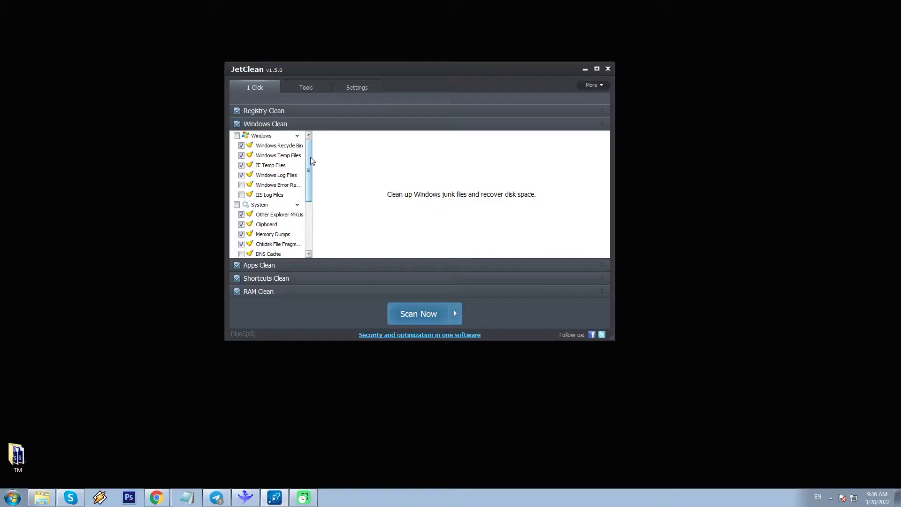
Drag the scrollbar to browse the Windows Clean item list.
drag(311, 159, 303, 217)
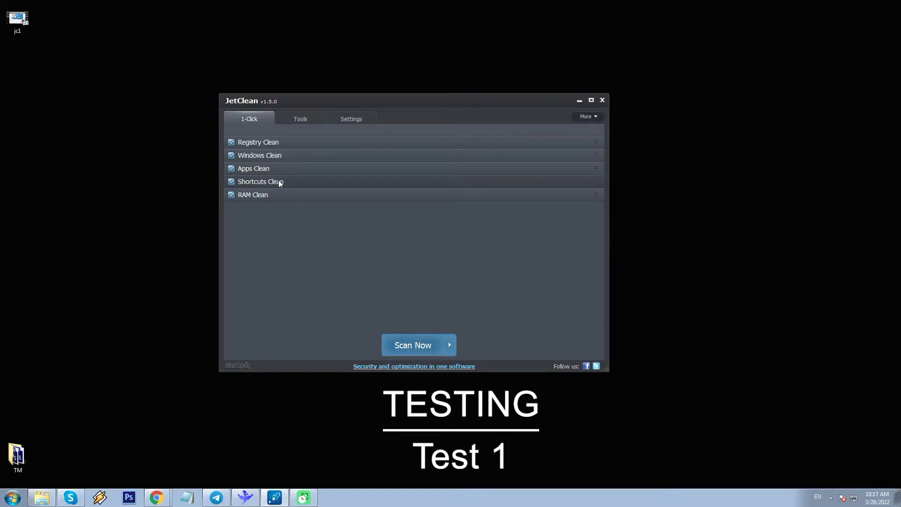
Untick Registry, Windows, Apps and RAM Clean so only Shortcuts Clean remains.
click(231, 155)
click(231, 141)
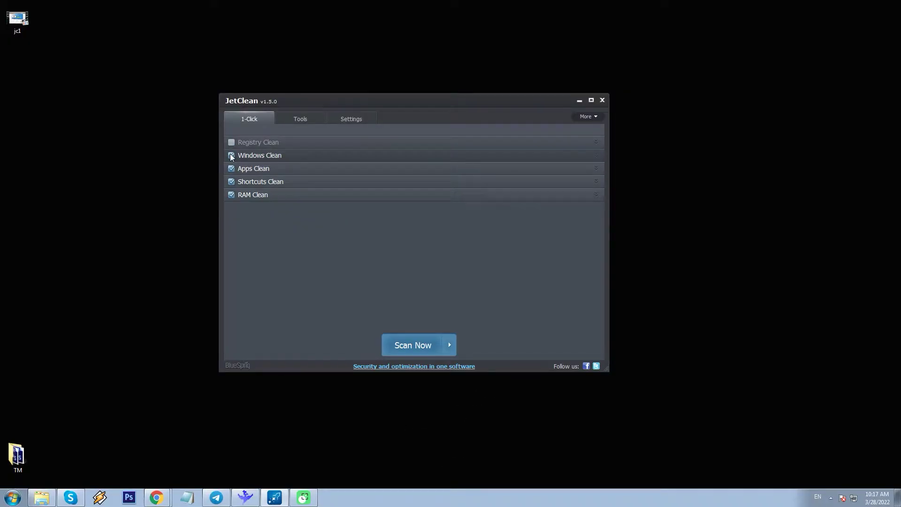
click(231, 169)
click(232, 195)
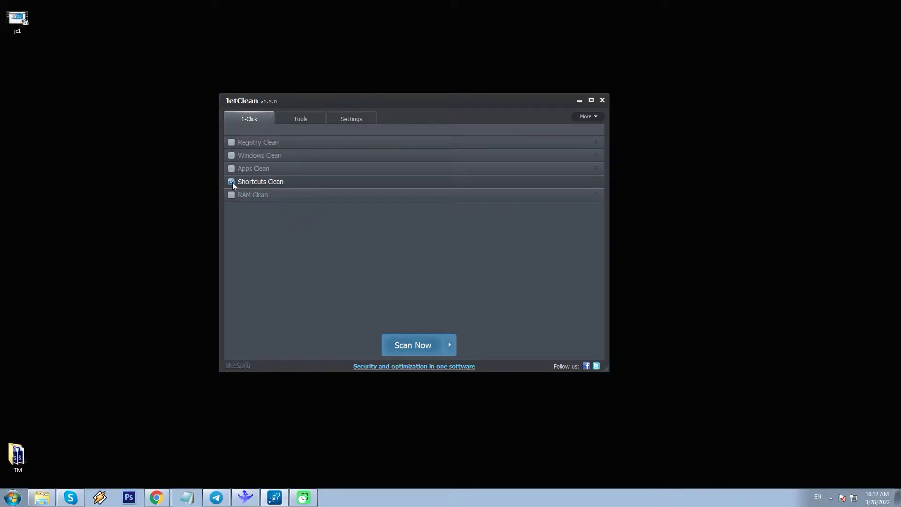
click(244, 181)
Scan for invalid shortcuts, browse the results, and repair all 117 problems.
click(402, 343)
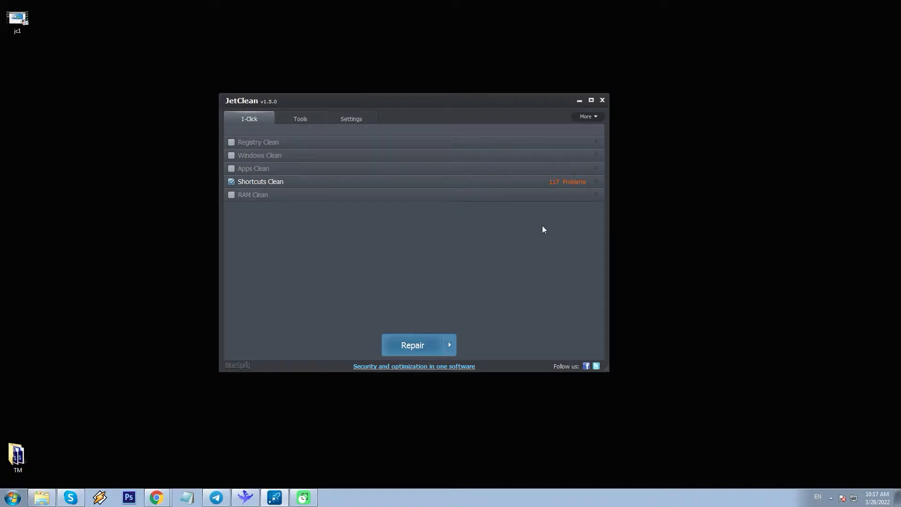
click(601, 183)
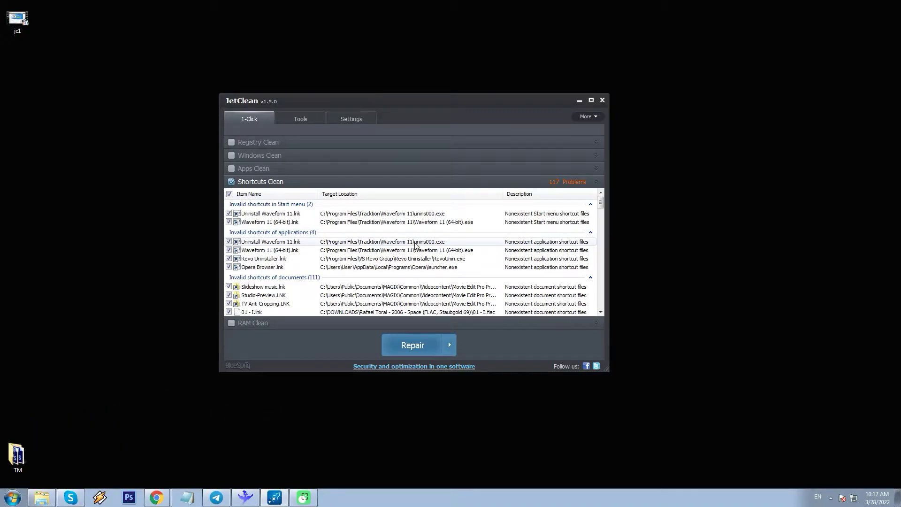
drag(601, 203, 602, 258)
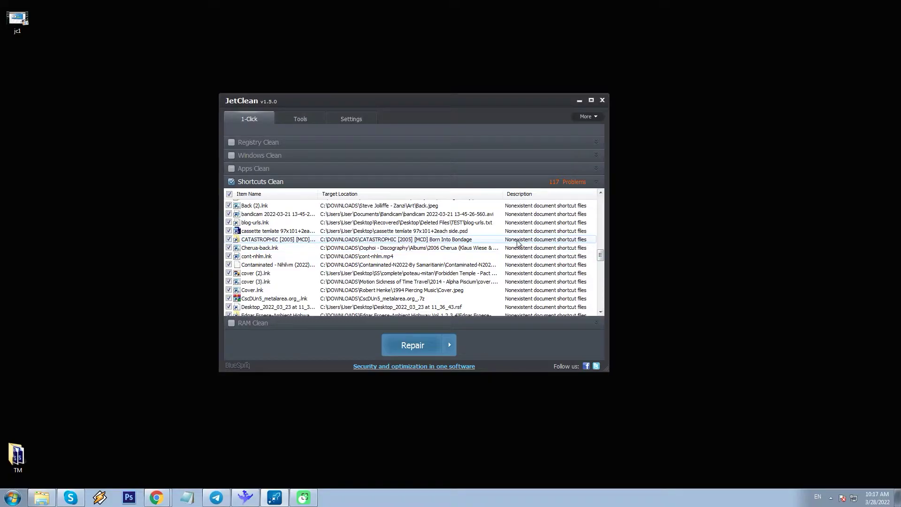
scroll(545, 242, down, 3)
scroll(545, 243, up, 15)
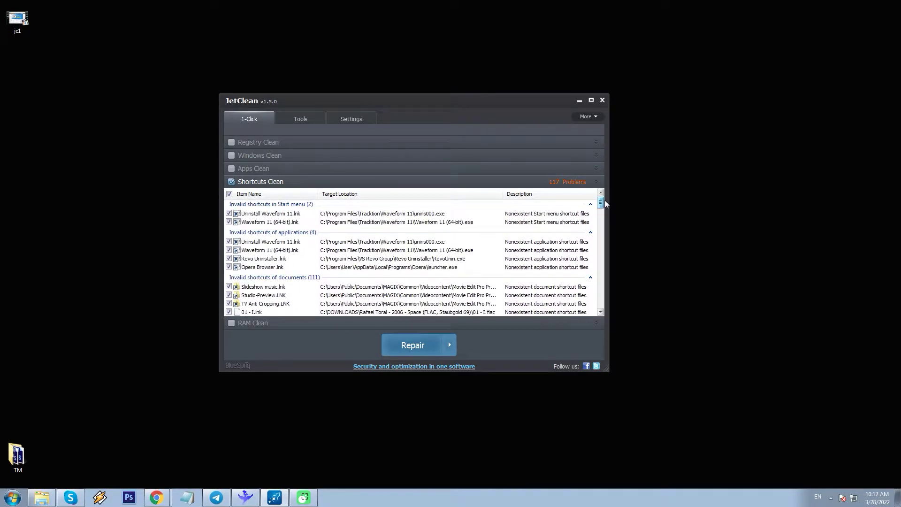
click(412, 338)
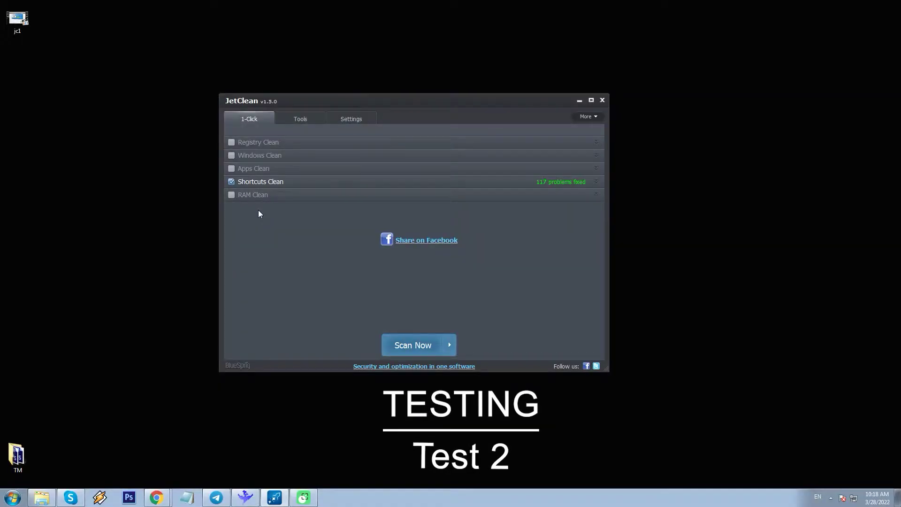
Re-tick RAM and Windows Clean, scan all five sections, and view RAM Clean's processes.
click(231, 194)
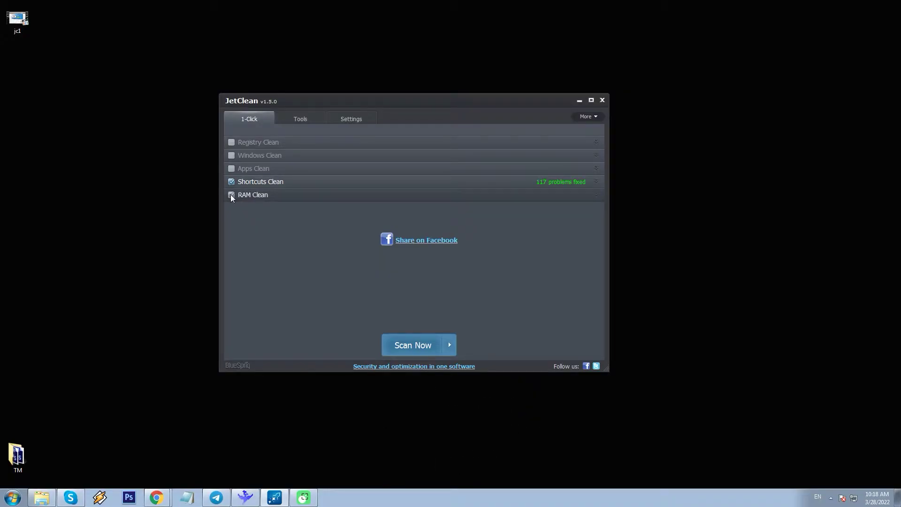
click(231, 156)
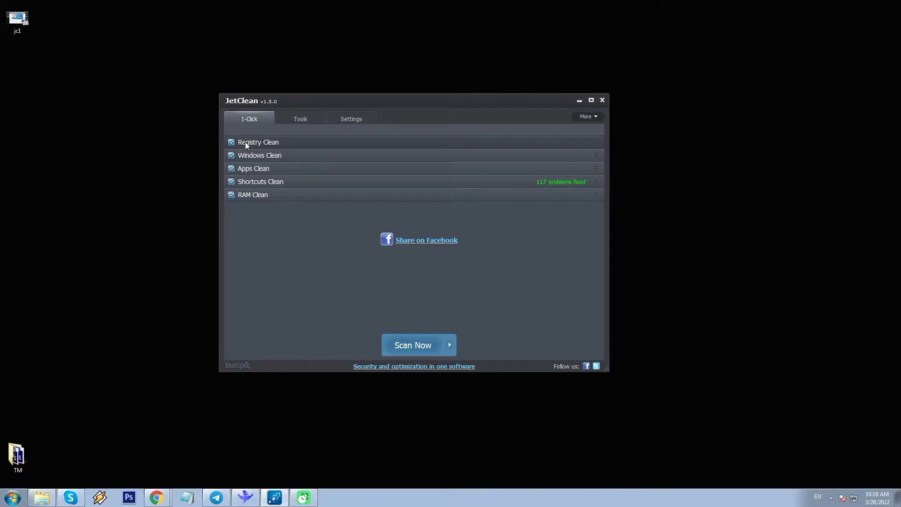
key(Return)
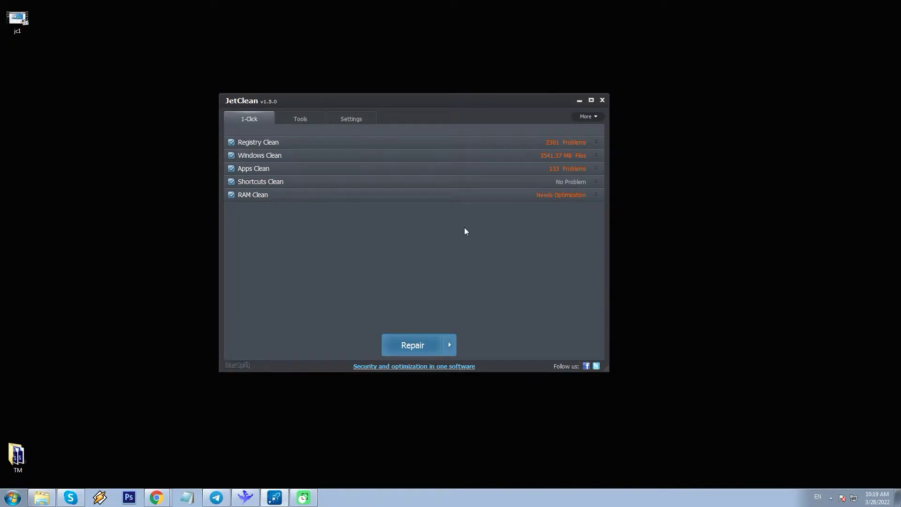
click(406, 195)
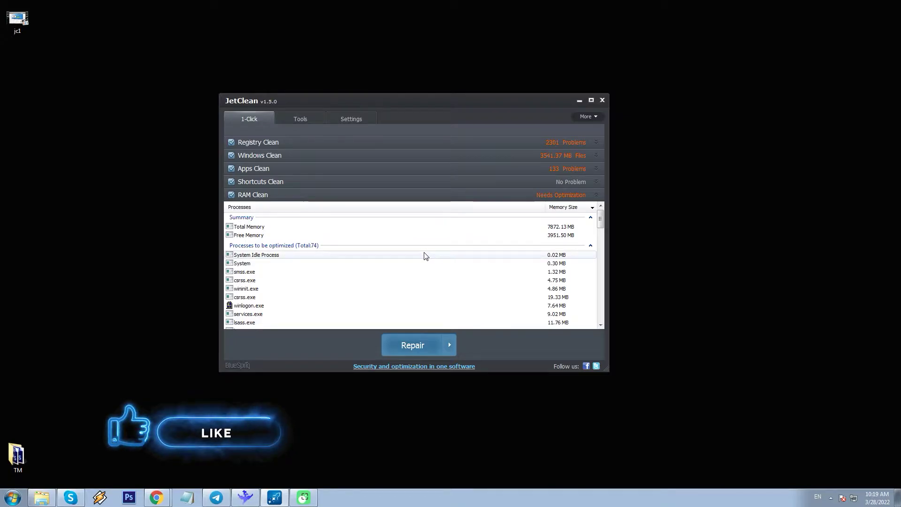
Collapse RAM Clean and review the 133 items Apps Clean found.
click(593, 197)
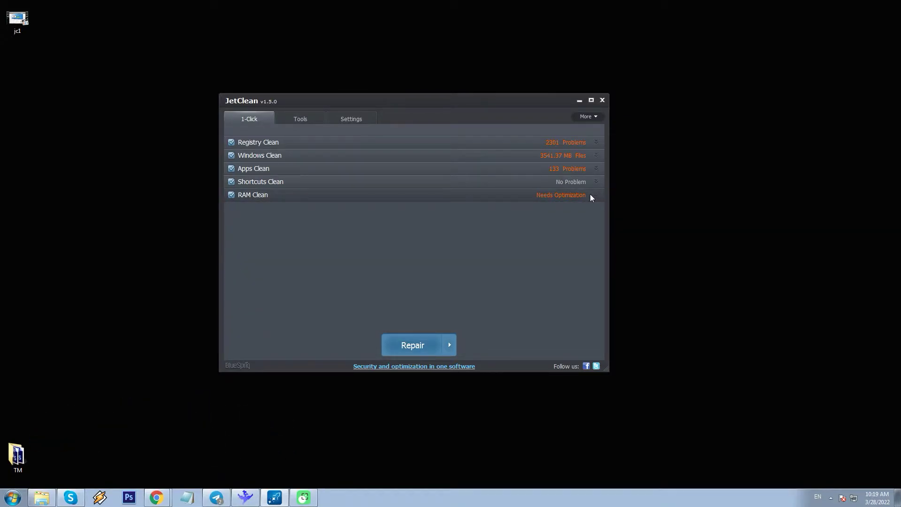
click(584, 168)
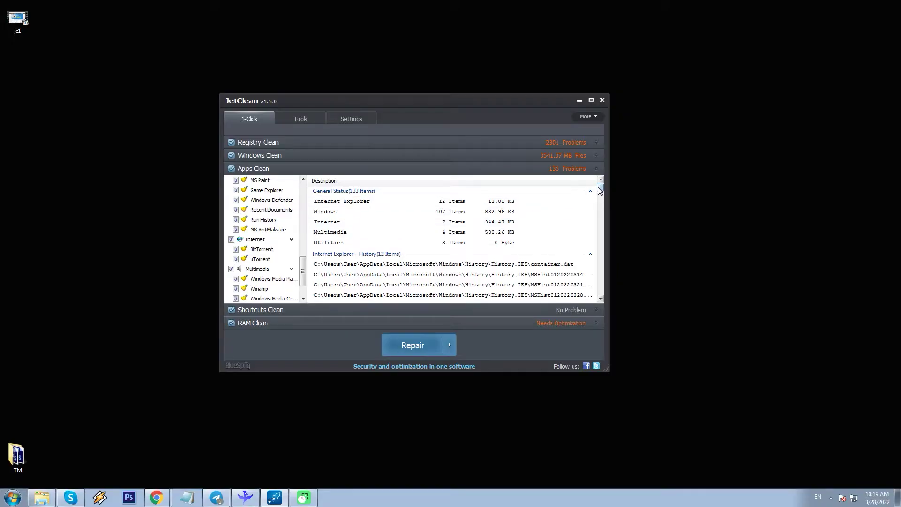
drag(600, 189, 601, 198)
scroll(601, 197, down, 4)
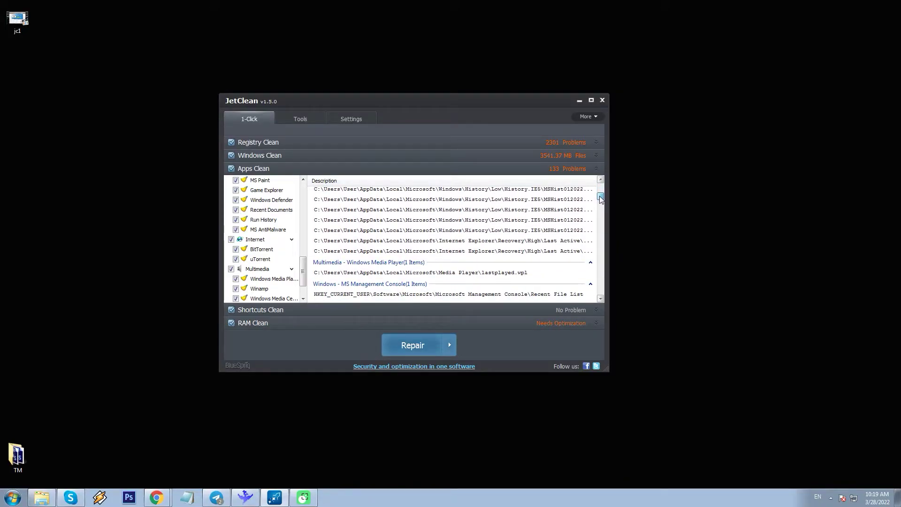
click(542, 170)
Review the Windows junk files and registry problems, then repair everything.
click(533, 154)
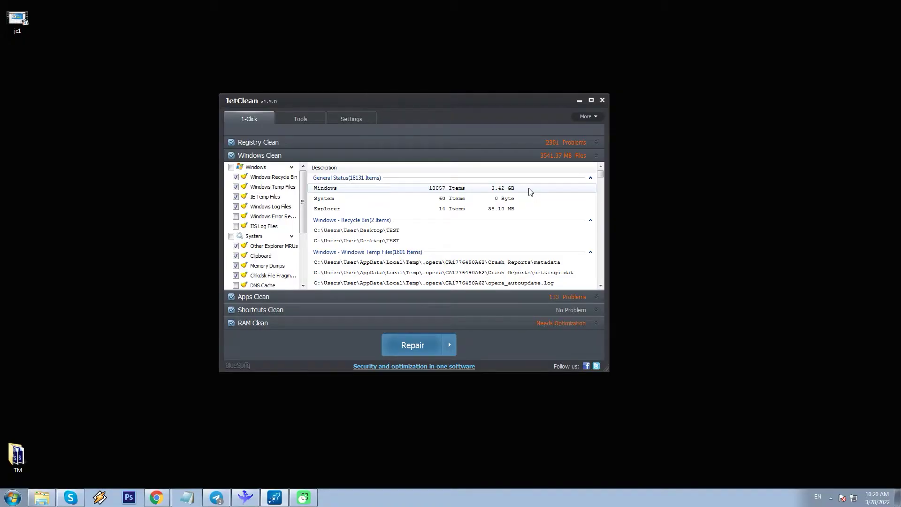
scroll(531, 191, down, 3)
click(586, 157)
click(574, 145)
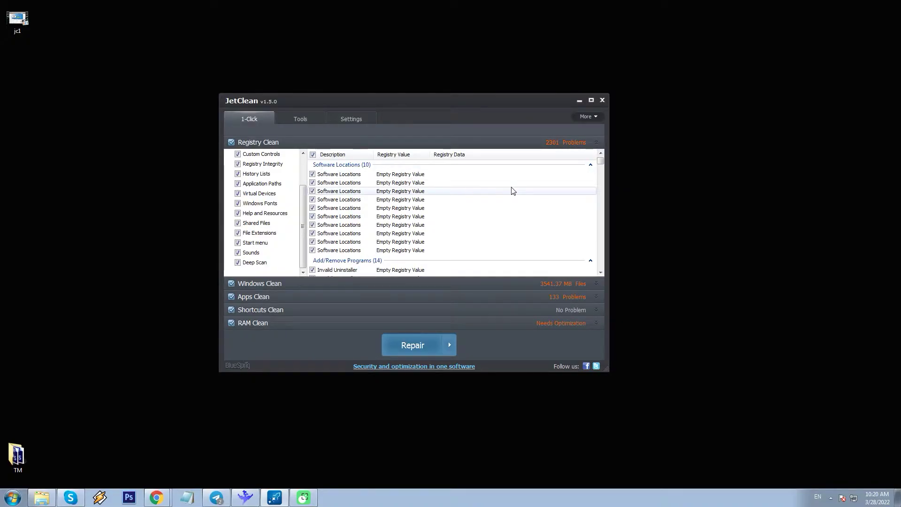
click(569, 145)
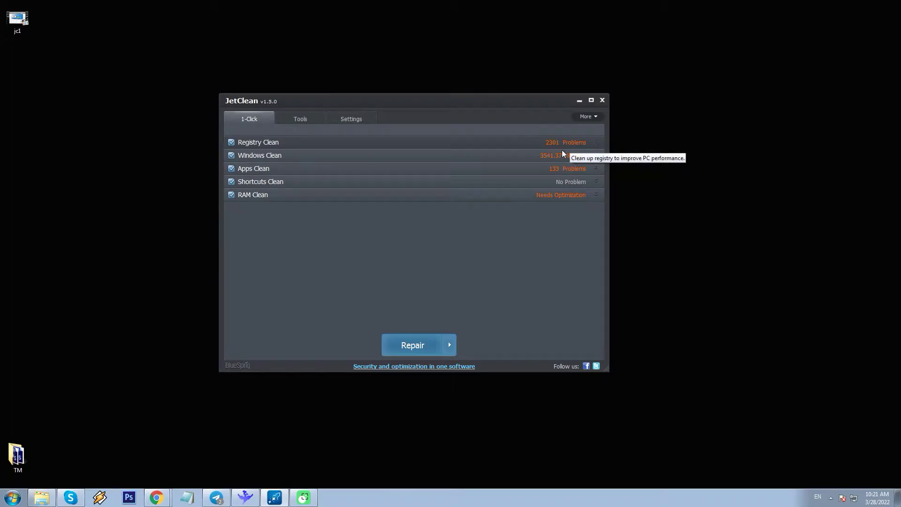
click(405, 340)
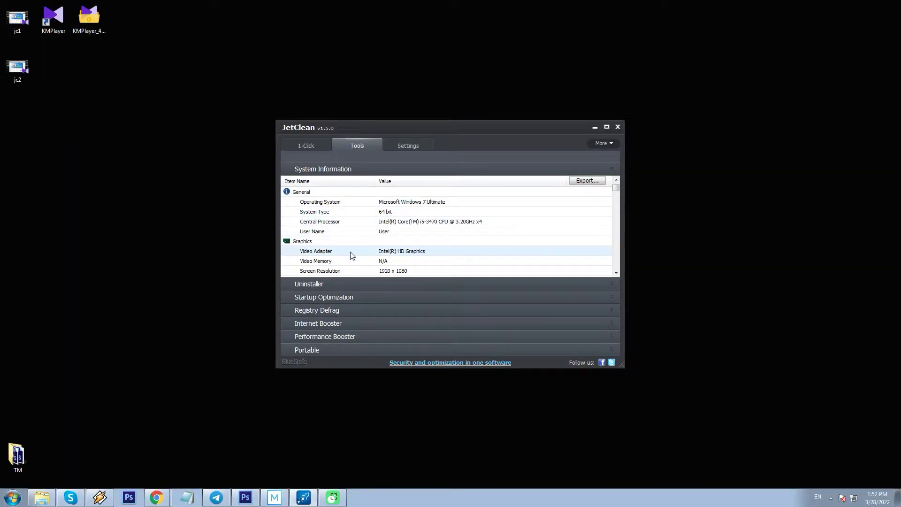
Scroll through the full System Information report.
scroll(615, 273, down, 7)
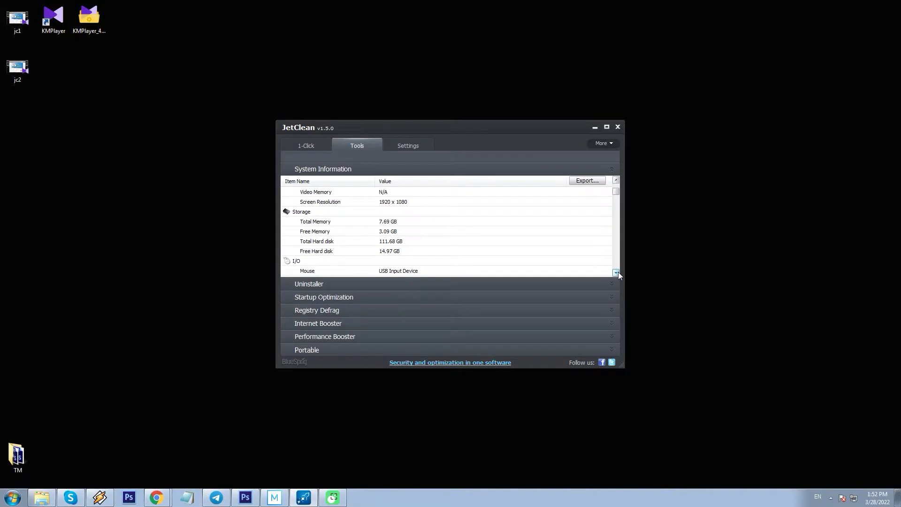
scroll(619, 275, down, 4)
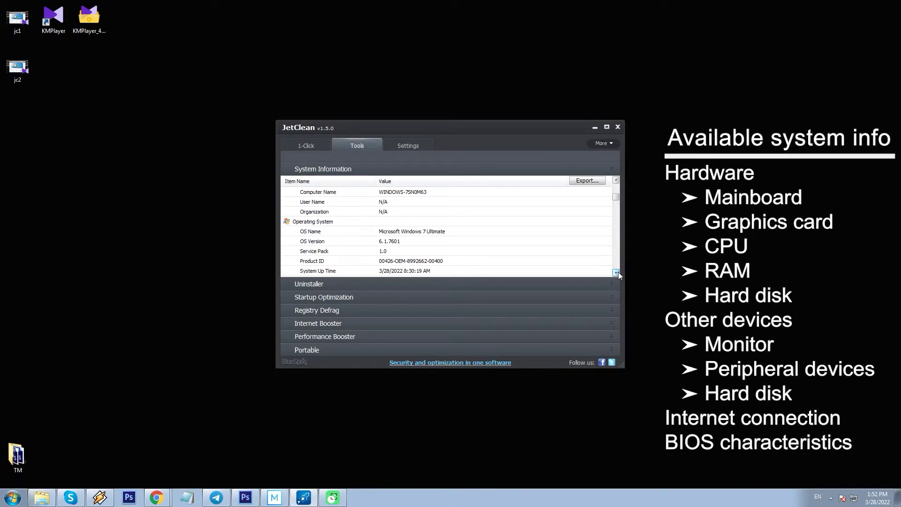
scroll(618, 276, down, 8)
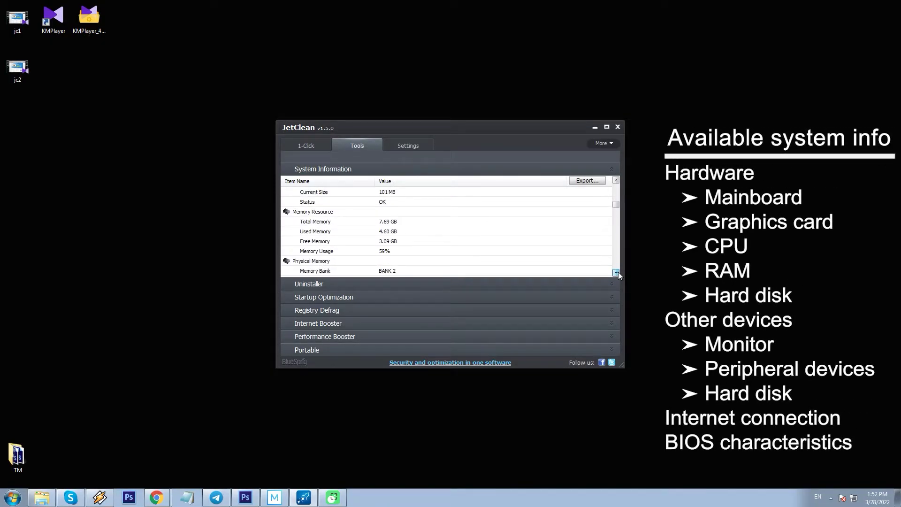
scroll(618, 276, down, 2)
scroll(618, 276, down, 4)
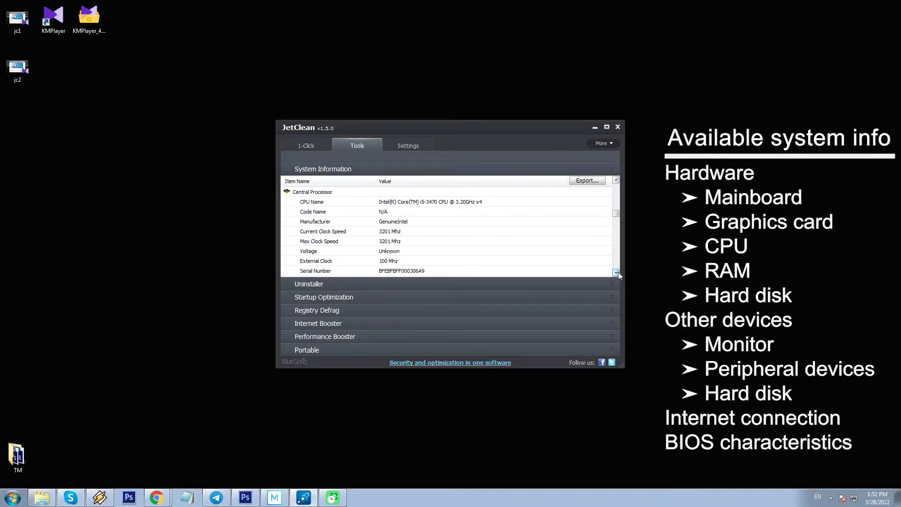
scroll(619, 276, down, 2)
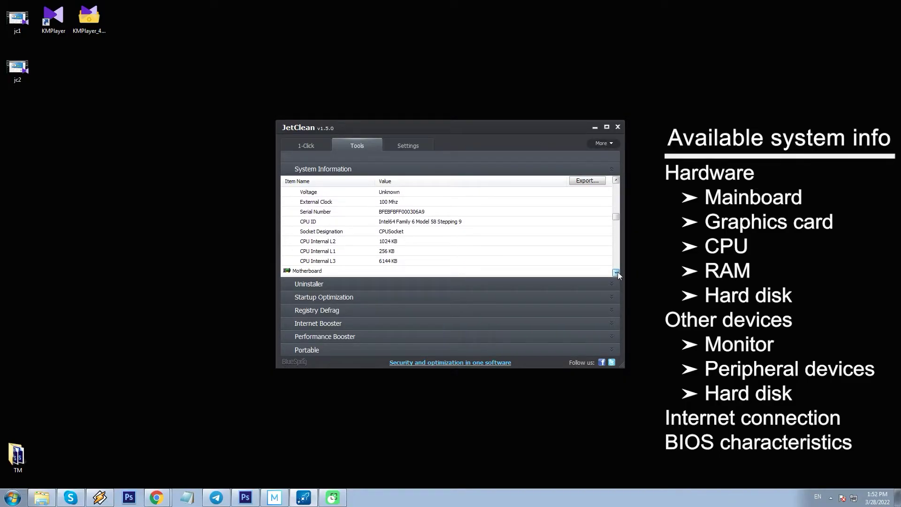
scroll(619, 276, down, 3)
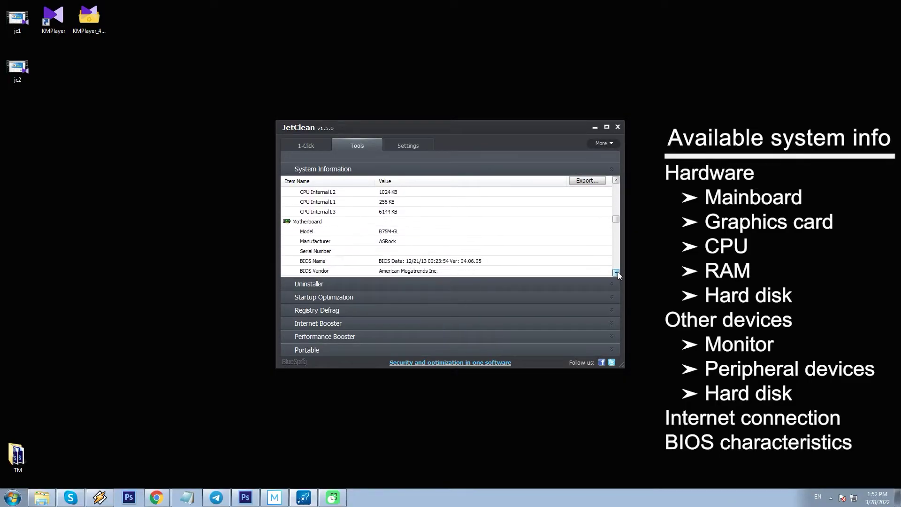
click(617, 182)
scroll(616, 274, down, 6)
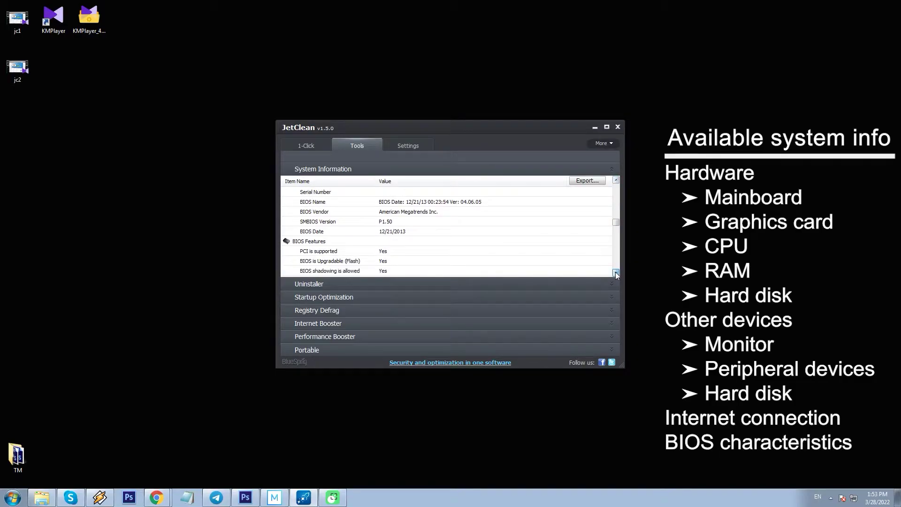
scroll(616, 275, down, 2)
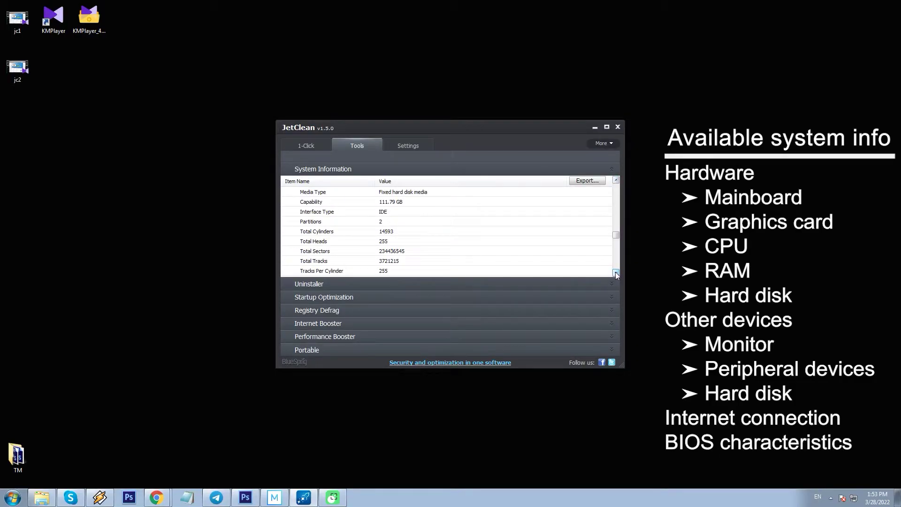
scroll(616, 275, down, 8)
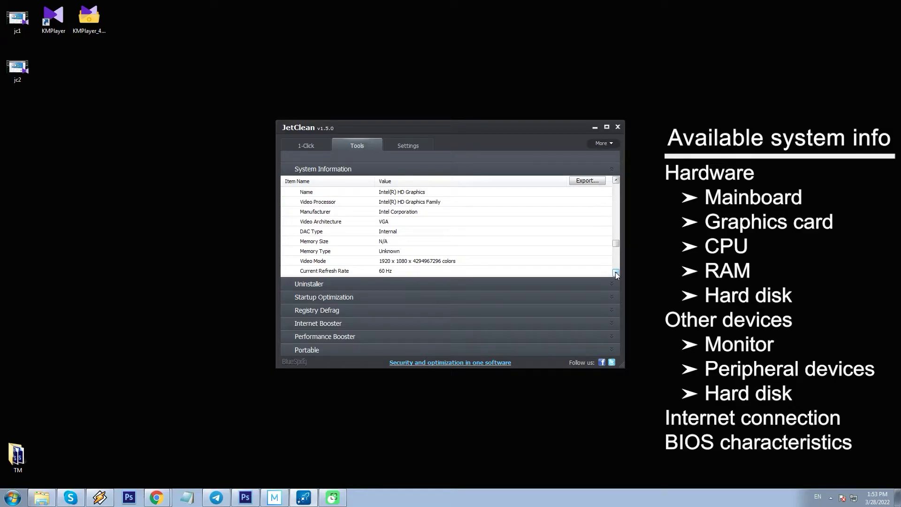
scroll(616, 274, down, 4)
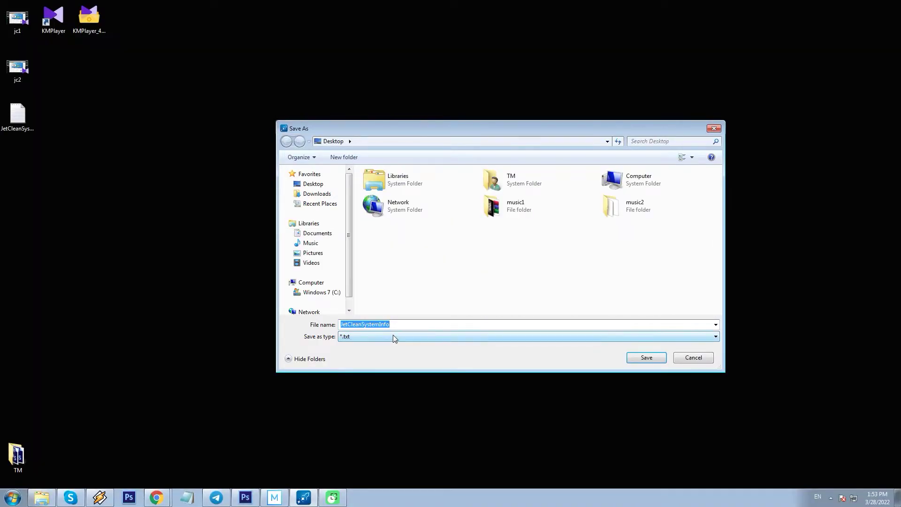
Save the report as JetCleanSystemInfo.html and expand the Uninstaller program list.
click(393, 336)
click(385, 346)
click(644, 359)
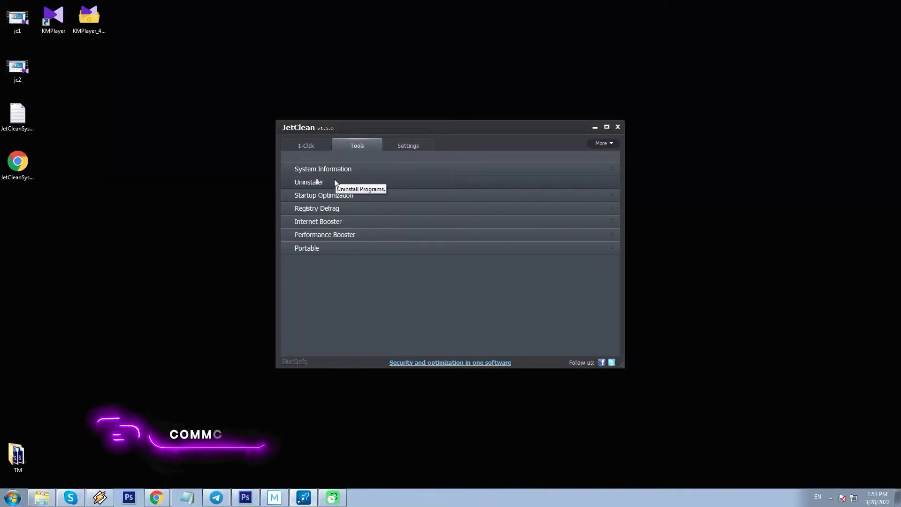
click(335, 181)
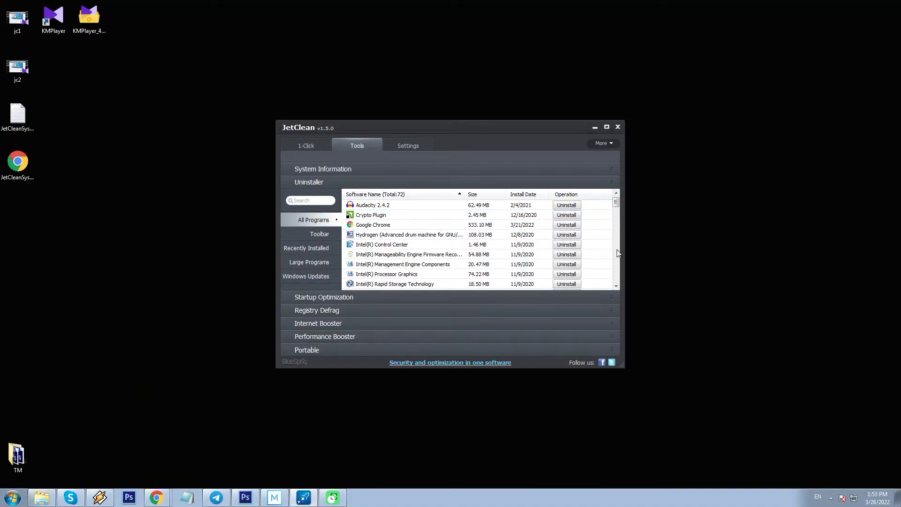
Filter to Recently Installed, uninstall KMPlayer through its wizard, and collapse Uninstaller.
click(318, 235)
click(309, 249)
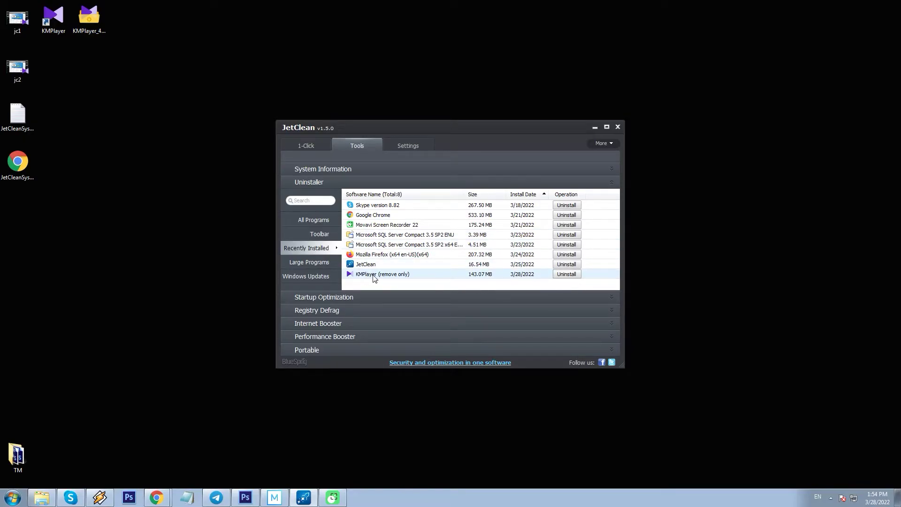
click(566, 275)
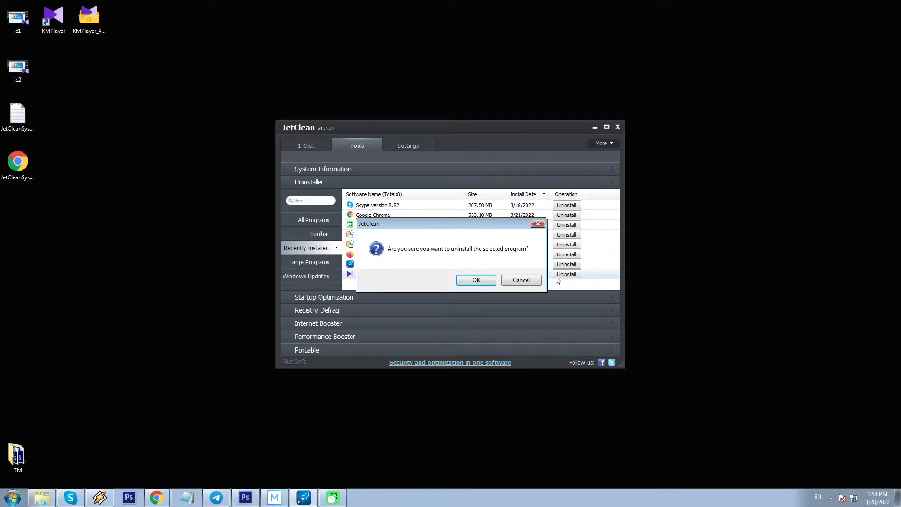
click(478, 281)
click(502, 322)
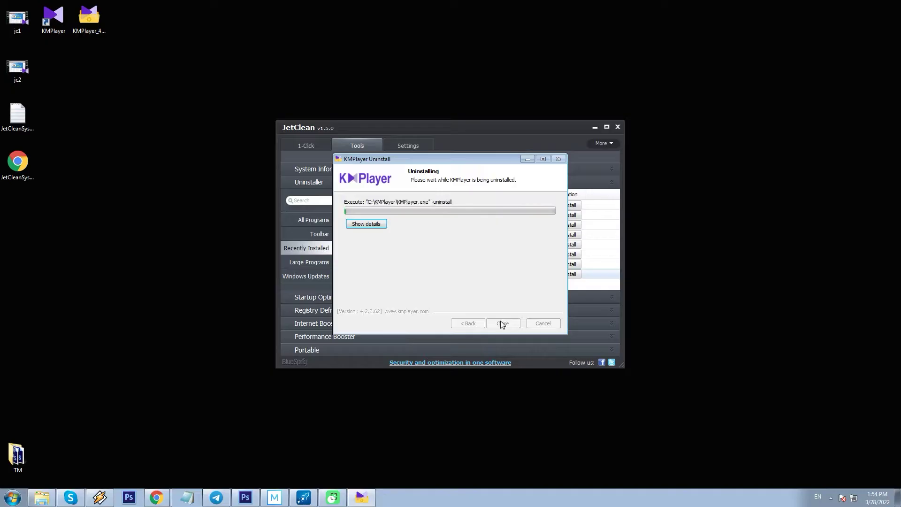
click(489, 273)
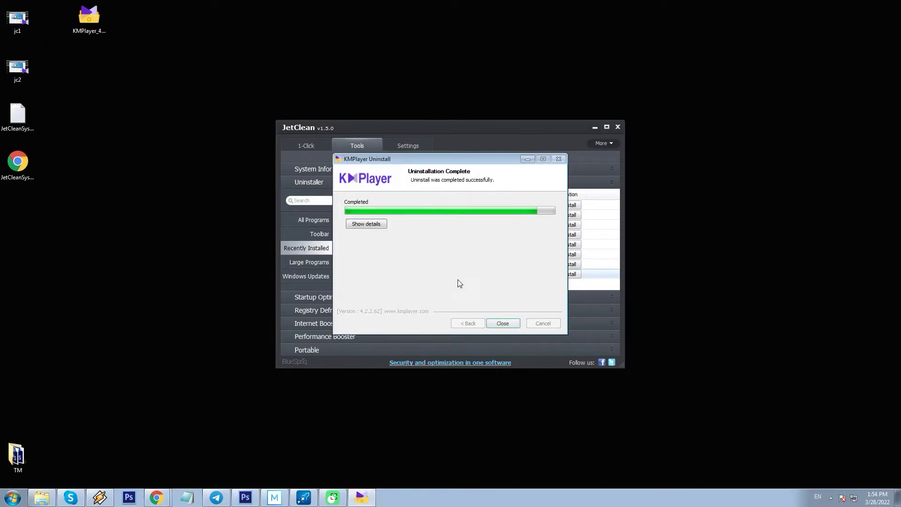
click(502, 323)
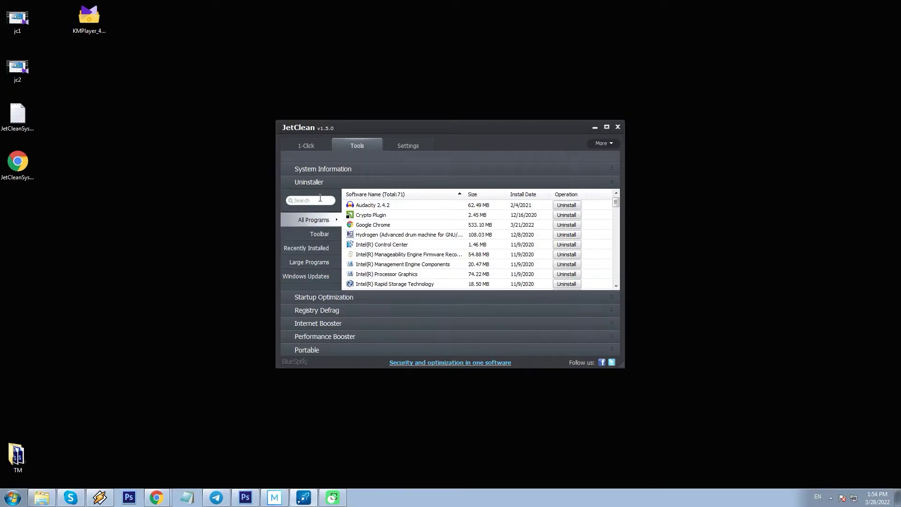
click(318, 182)
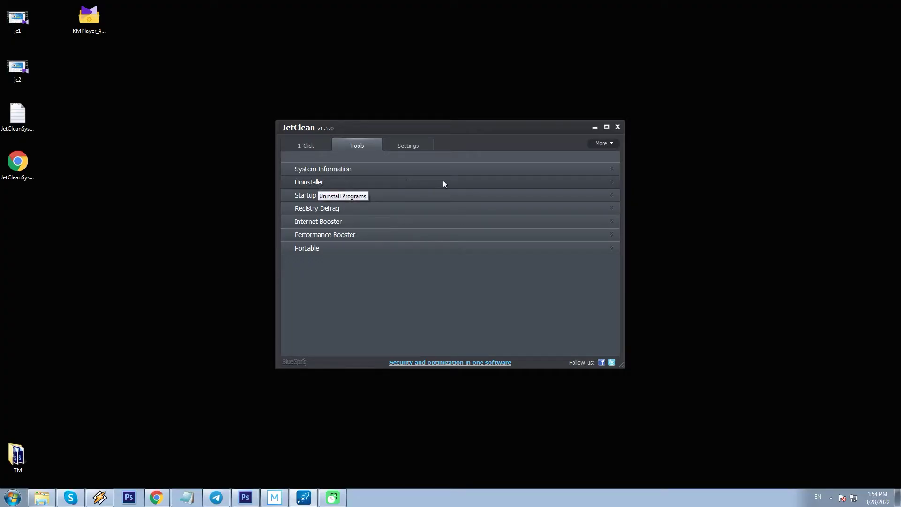
Disable Starter Module under Startup Optimization, then open the Registry Defrag tool.
click(305, 193)
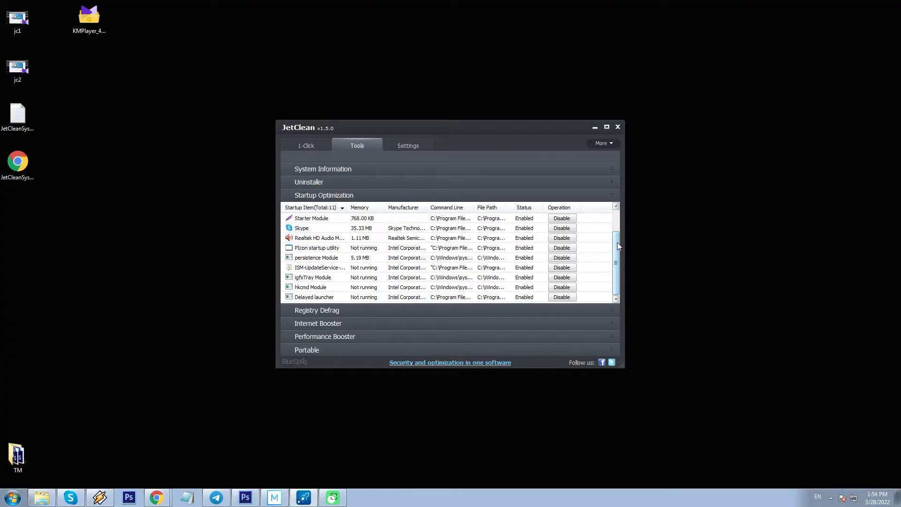
scroll(575, 245, up, 2)
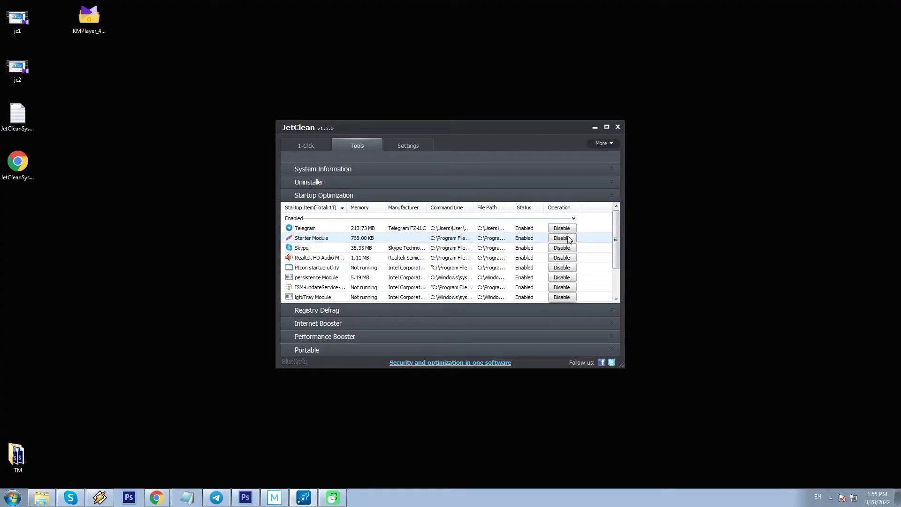
click(568, 239)
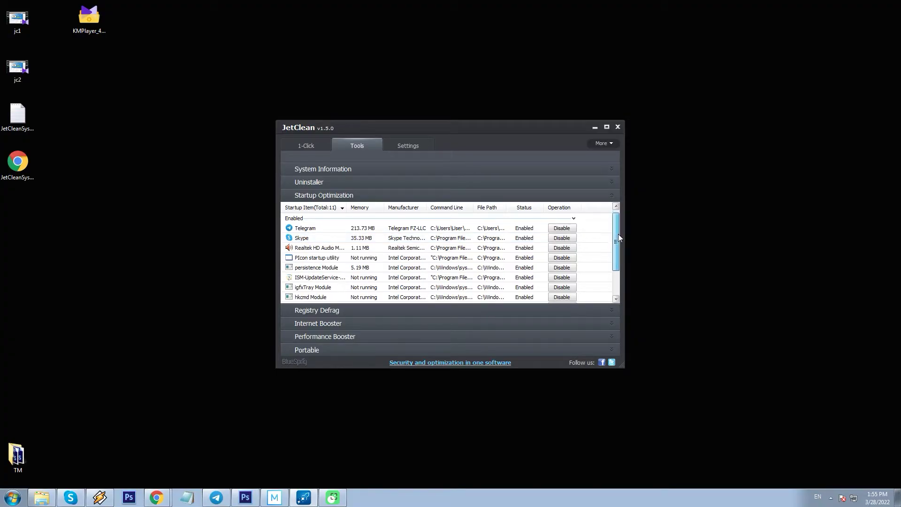
drag(618, 234, 618, 271)
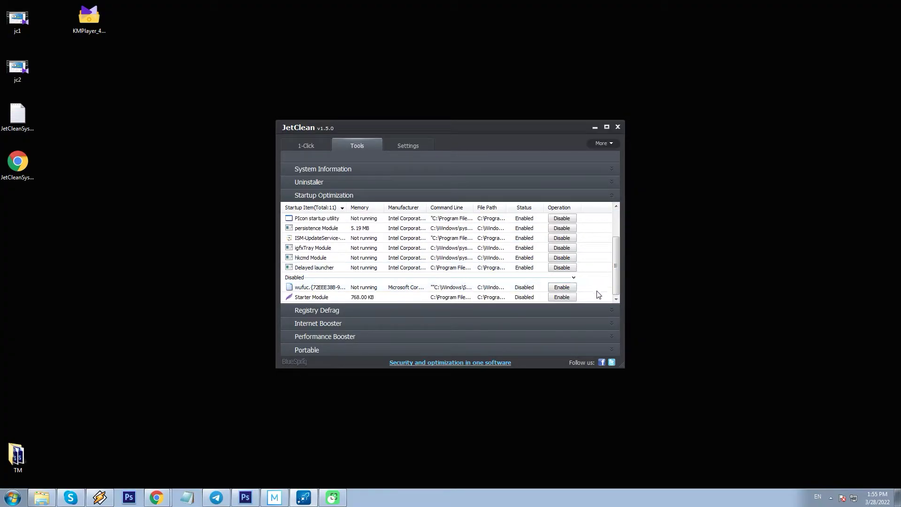
mouse_move(616, 266)
mouse_down()
mouse_move(616, 244)
mouse_move(618, 274)
mouse_up()
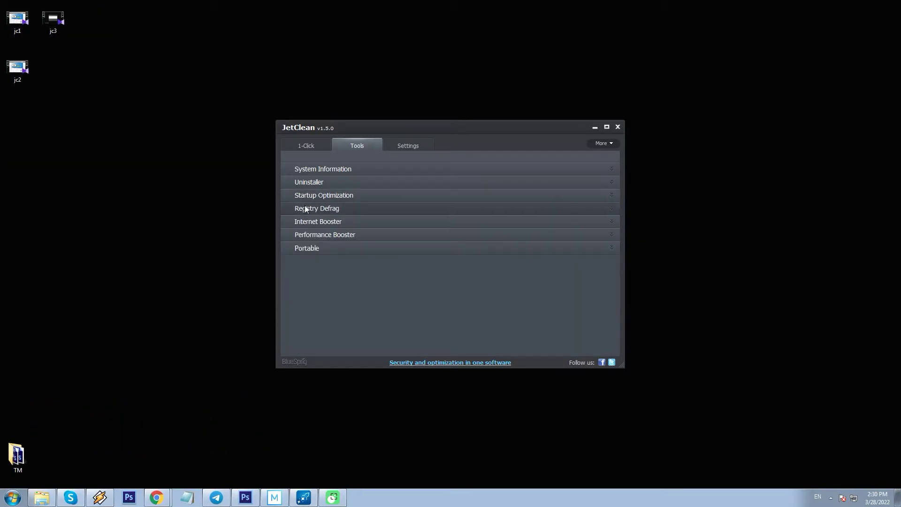
click(303, 208)
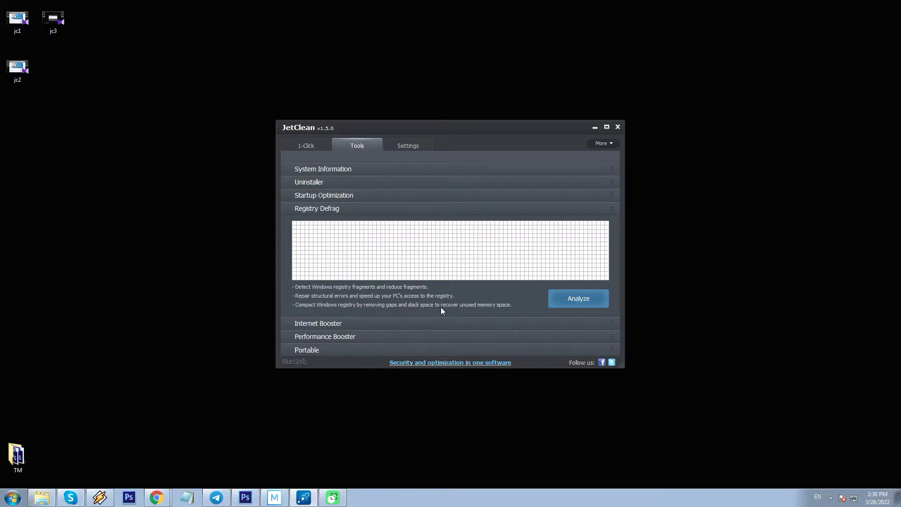
Run Registry Defrag analysis, which finds 1.10 MB (1%) of recoverable space.
click(571, 302)
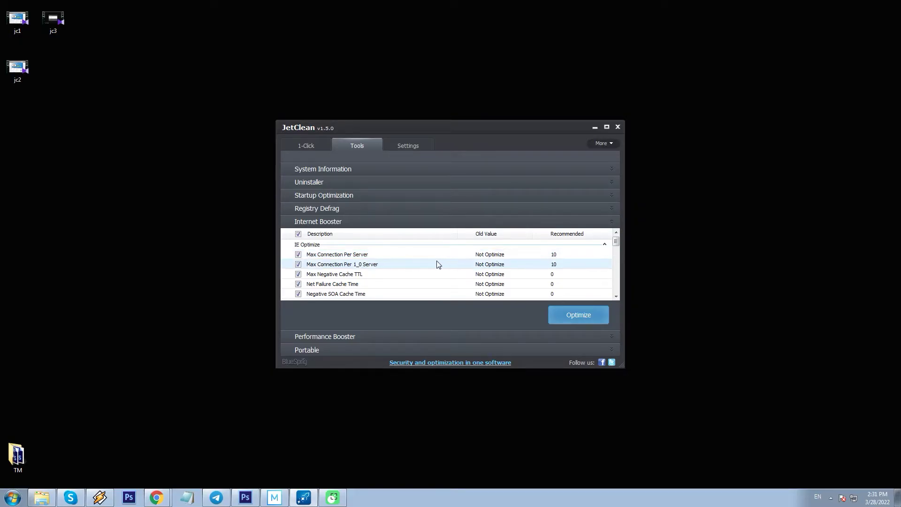
Scroll through the Internet Booster's recommended IE and Firefox connection tweaks.
drag(616, 240, 617, 258)
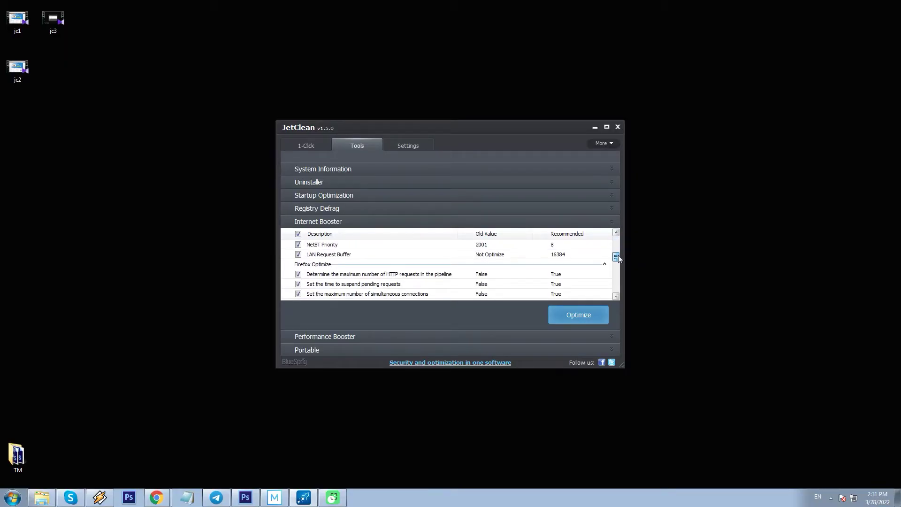
drag(618, 257, 618, 260)
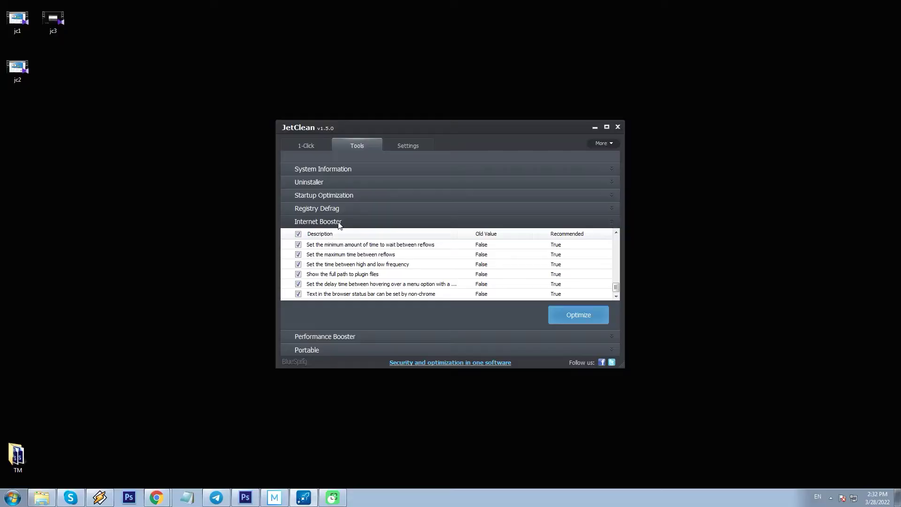
Collapse Internet Booster and launch JetBoost from the Performance Booster section.
click(338, 222)
click(330, 234)
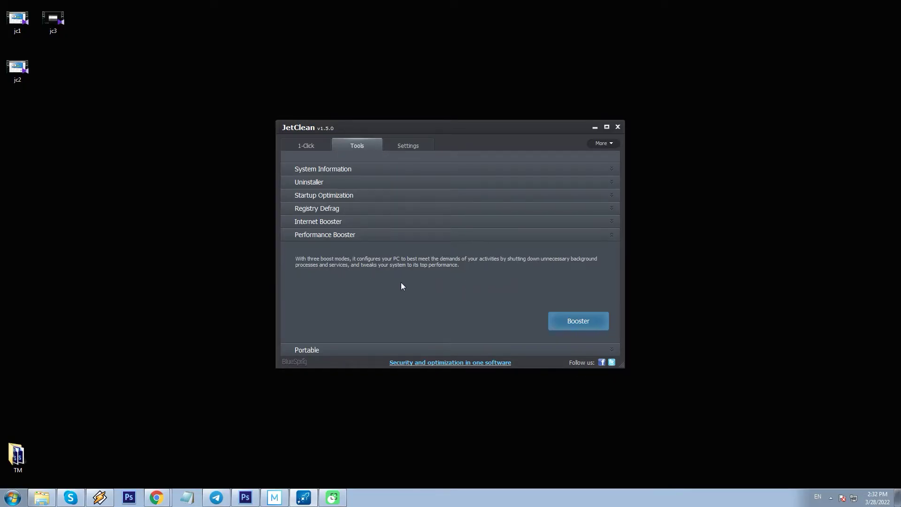
click(579, 320)
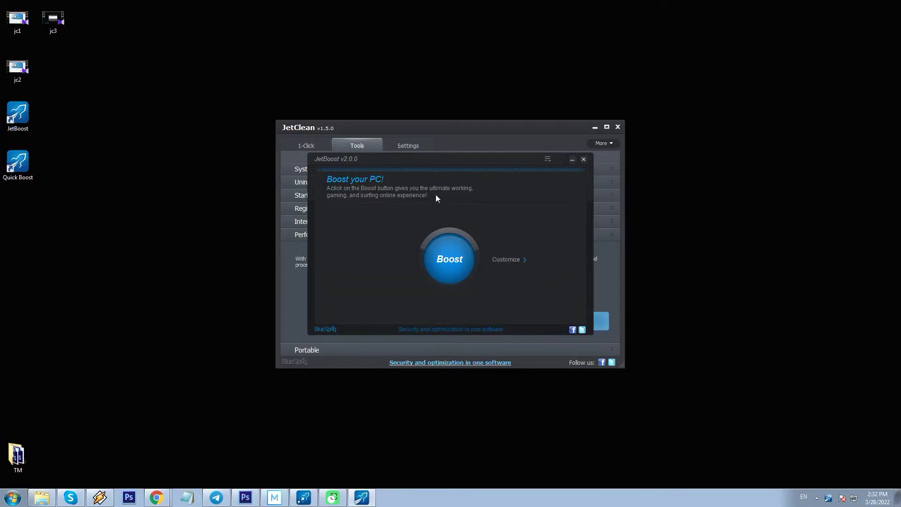
Browse JetBoost's Customize lists: Processes, Services, Non-Windows Services and Other boost items.
click(504, 261)
click(353, 192)
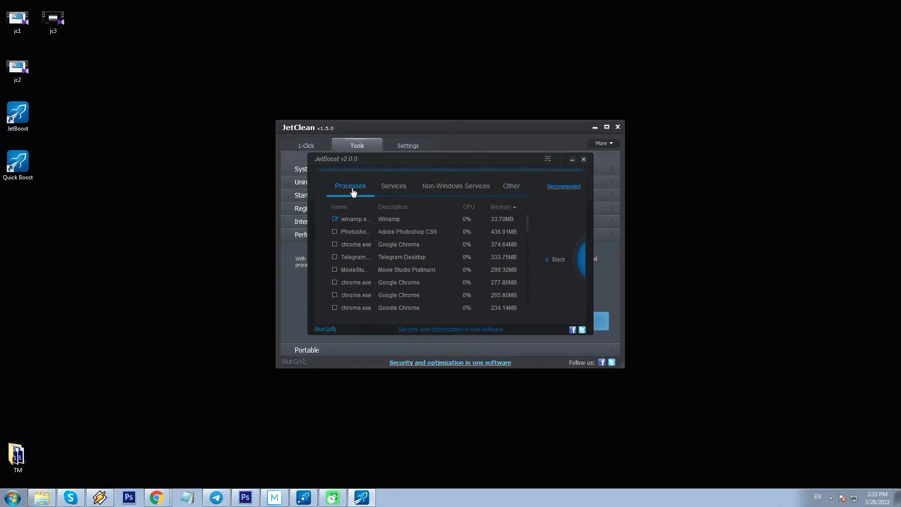
click(394, 189)
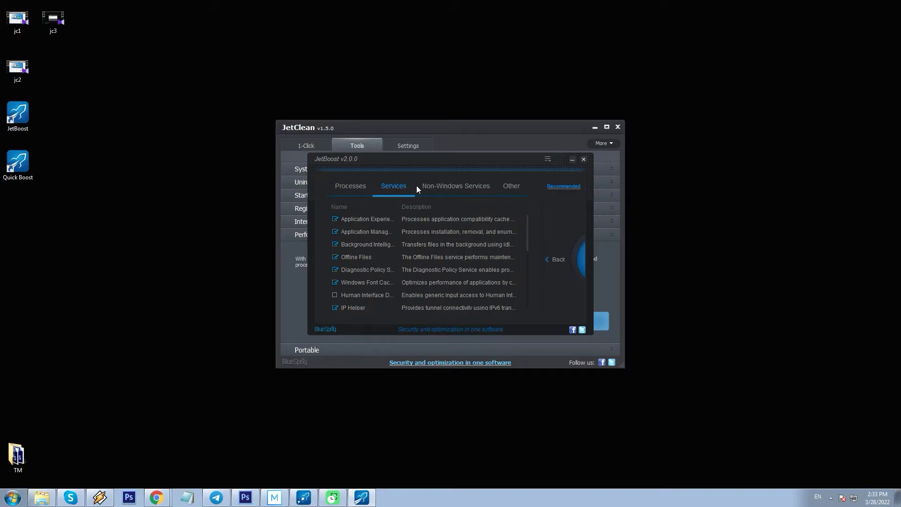
click(460, 192)
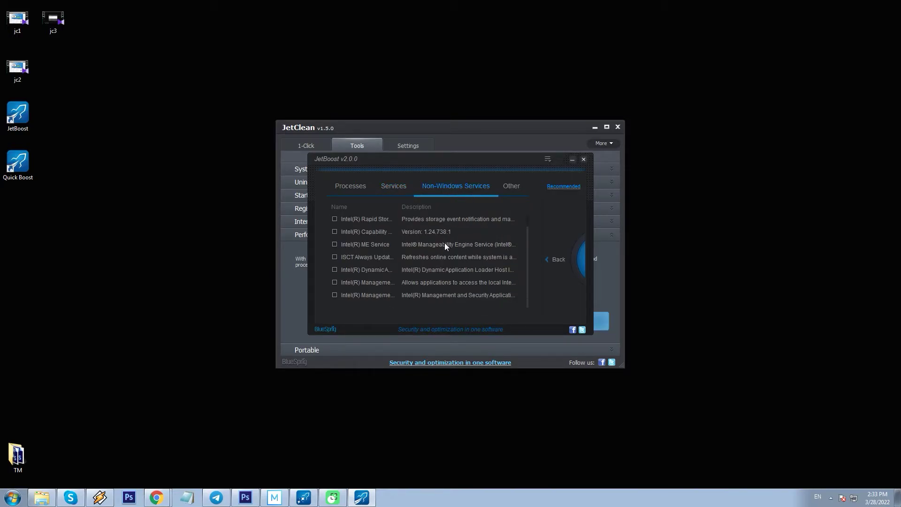
click(511, 189)
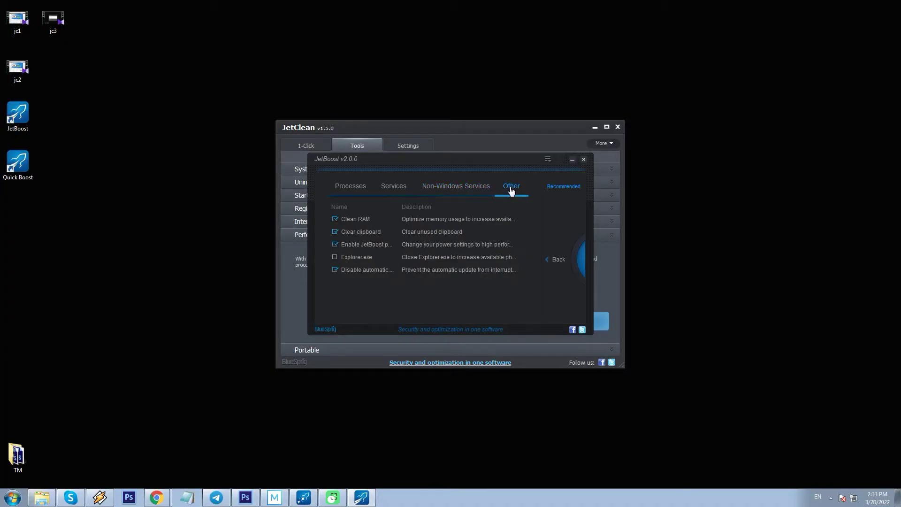
click(393, 187)
click(348, 186)
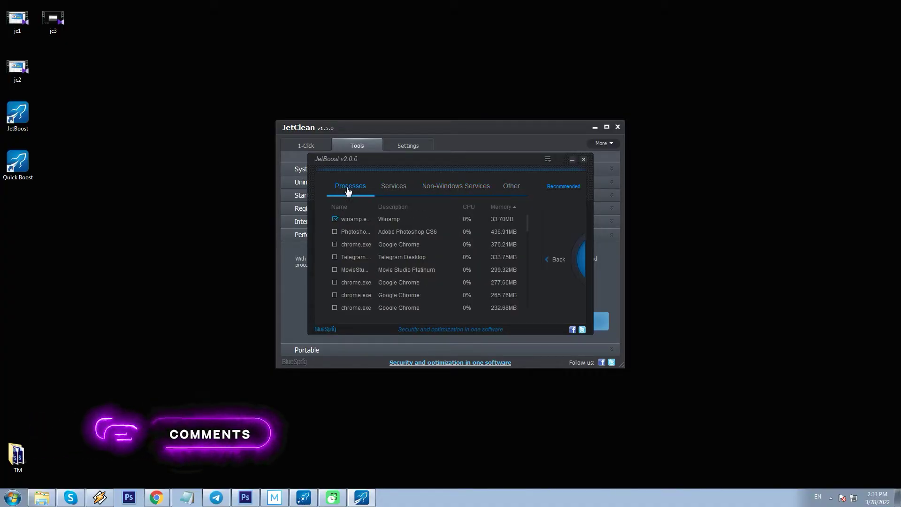
Close JetBoost and generate a portable version saved as JetCleanPortable on the Desktop.
click(583, 160)
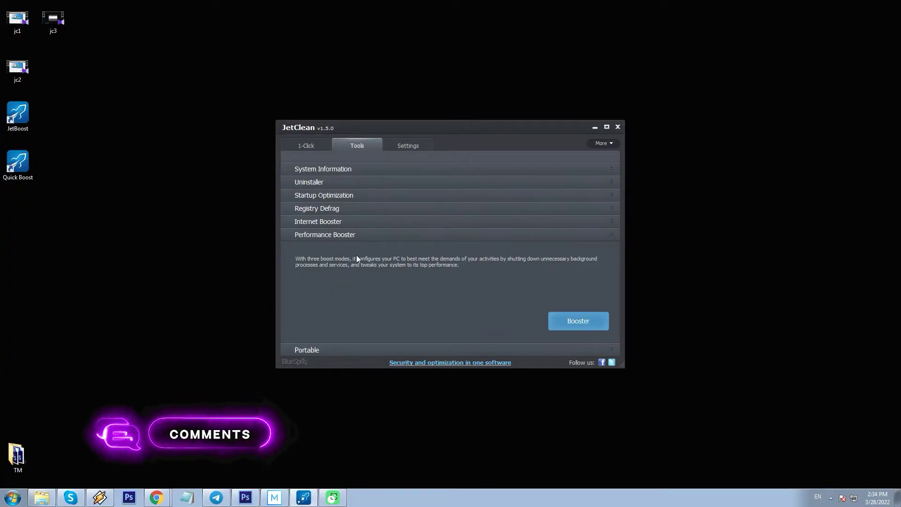
click(345, 236)
click(338, 243)
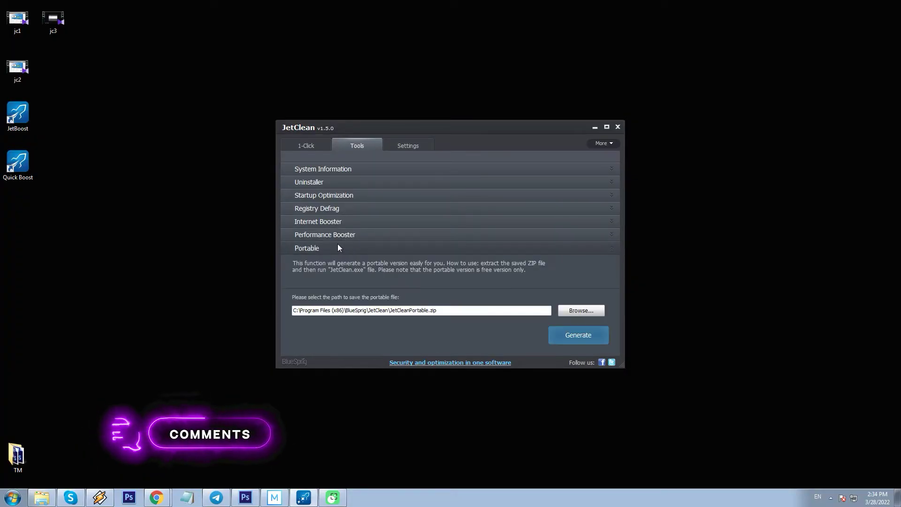
click(599, 313)
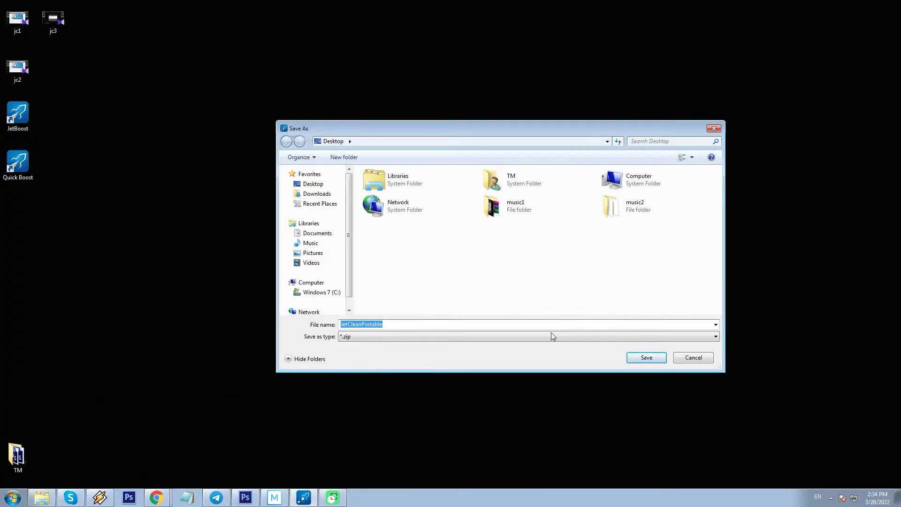
click(645, 358)
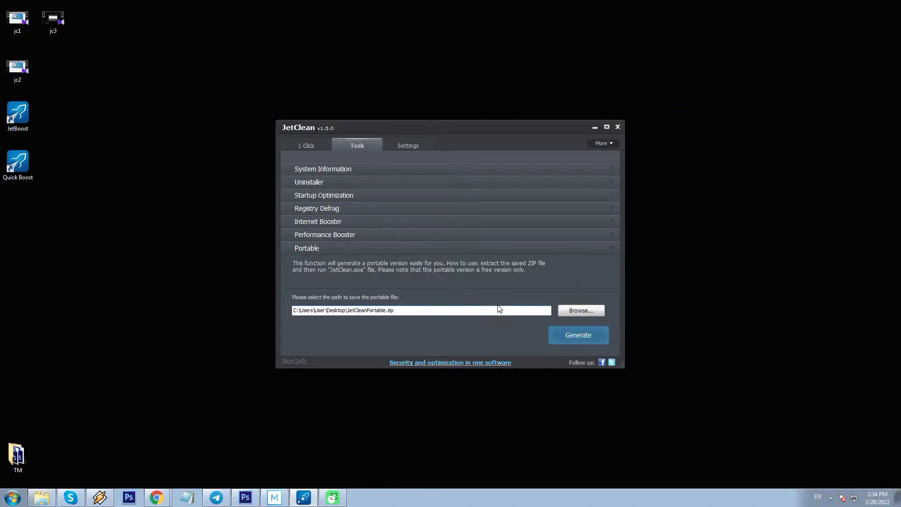
click(580, 335)
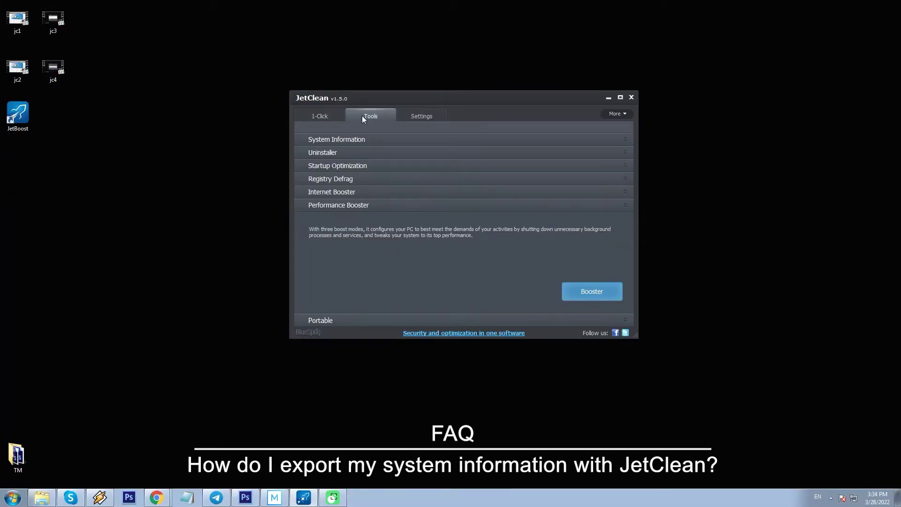
Export the system information as a JetCleanSystemInfo .txt file.
click(355, 140)
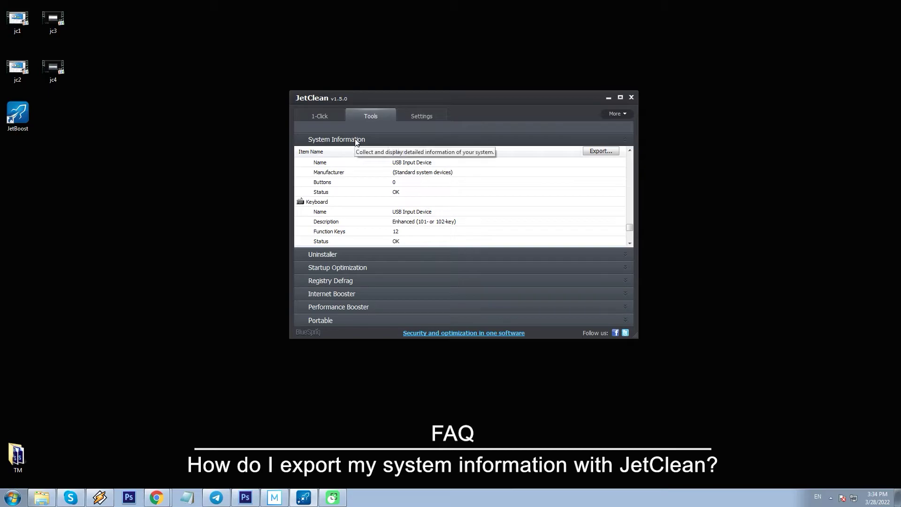
click(595, 154)
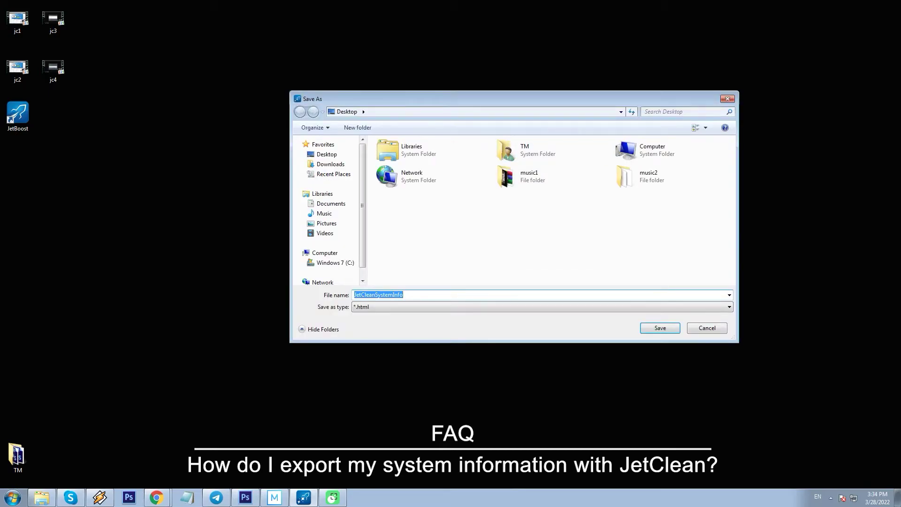
click(388, 305)
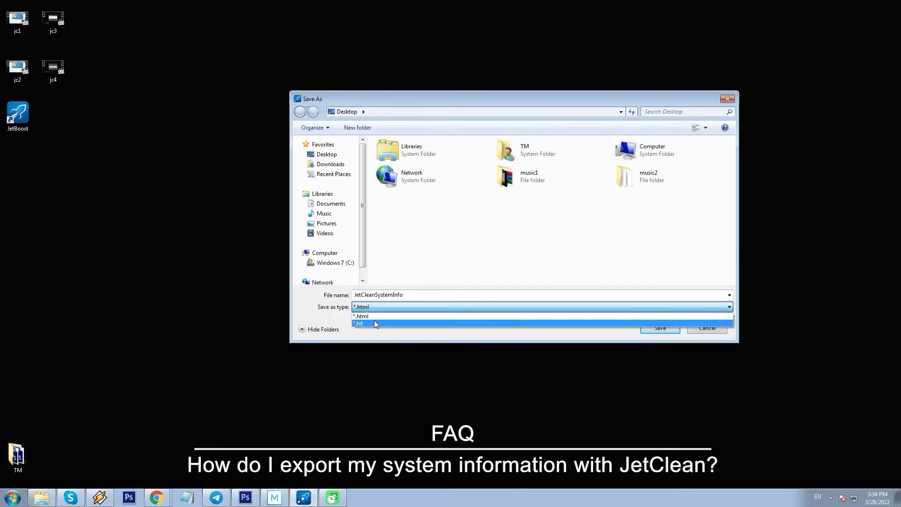
click(373, 323)
click(660, 327)
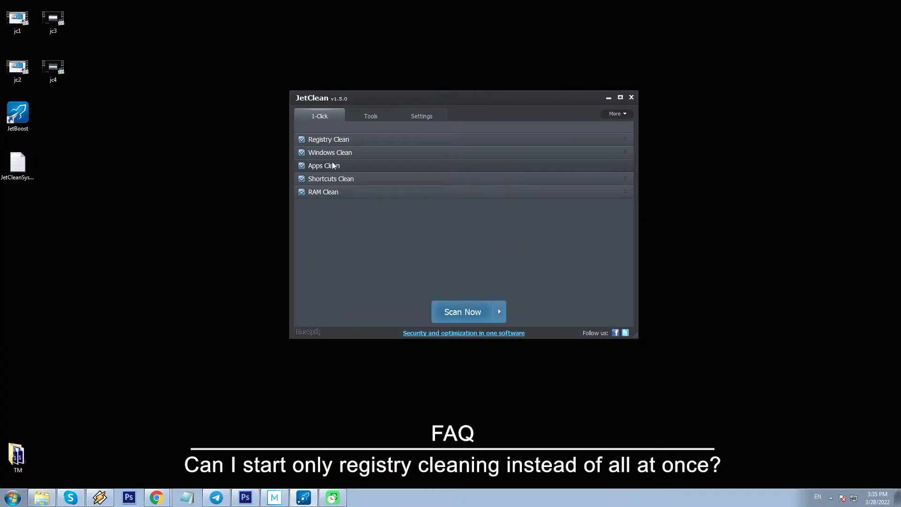
Uncheck RAM, Shortcuts, Apps and Windows Clean in 1-Click, leaving Registry Clean expanded.
click(302, 192)
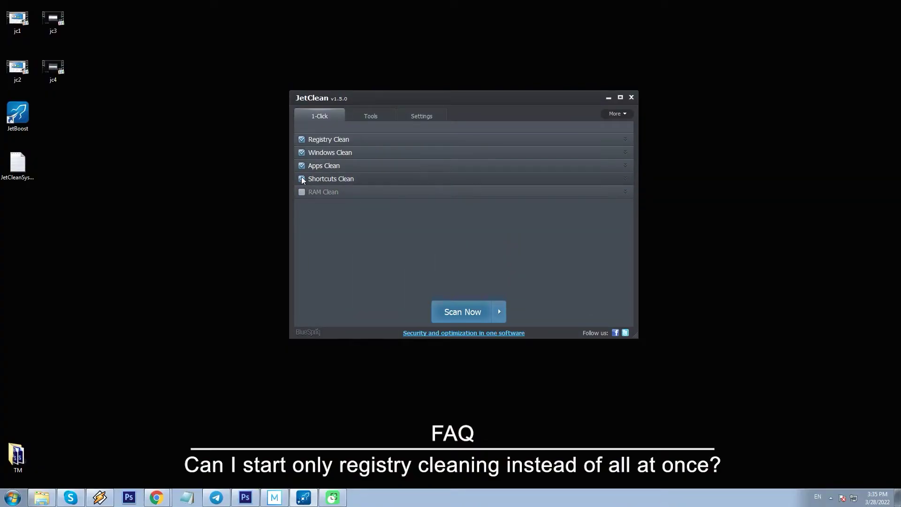
click(302, 179)
click(302, 166)
click(303, 156)
click(302, 153)
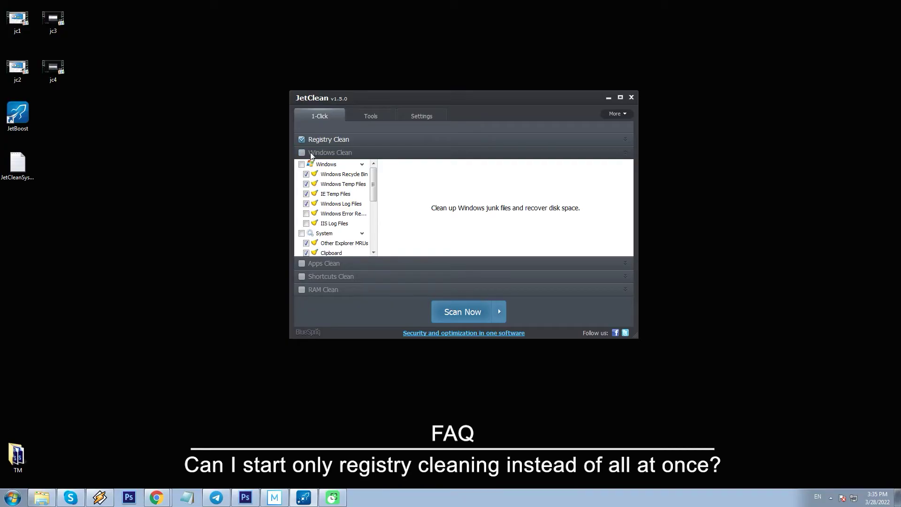
click(311, 155)
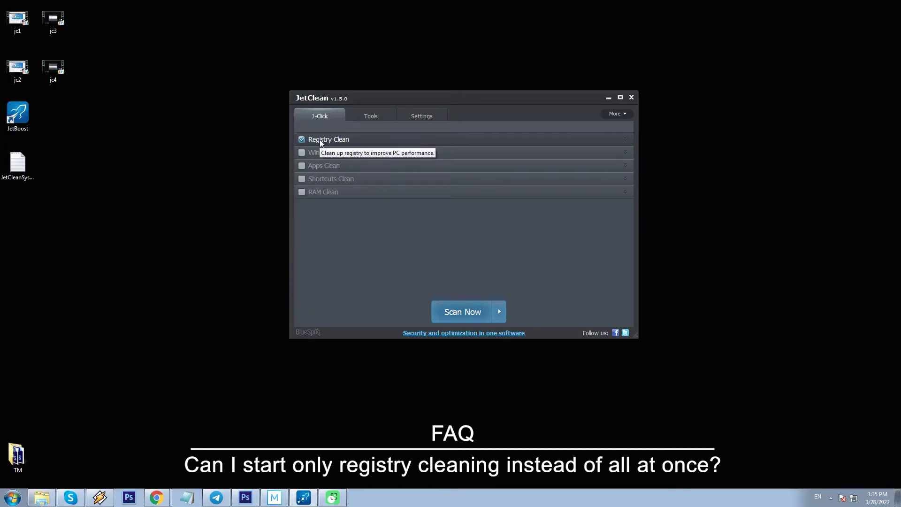
click(320, 140)
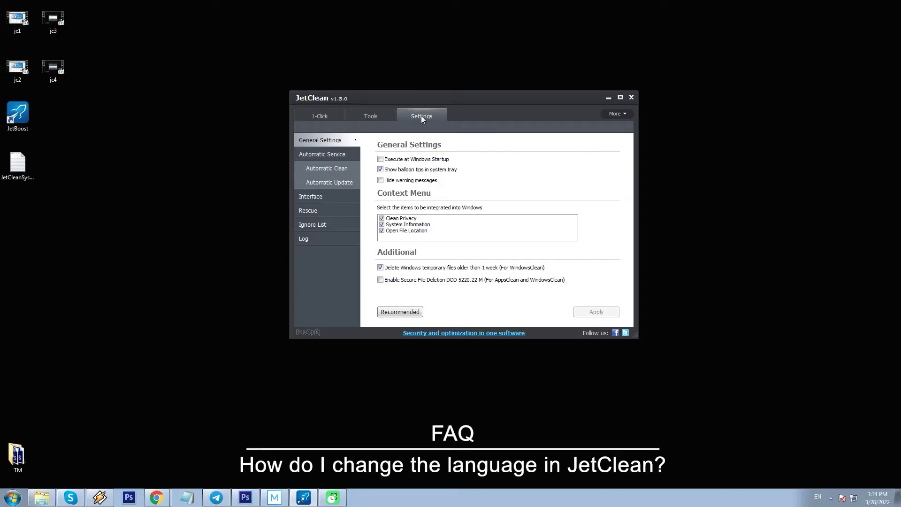
View the language list, enable Execute at Windows Startup, and regenerate the portable zip.
click(323, 198)
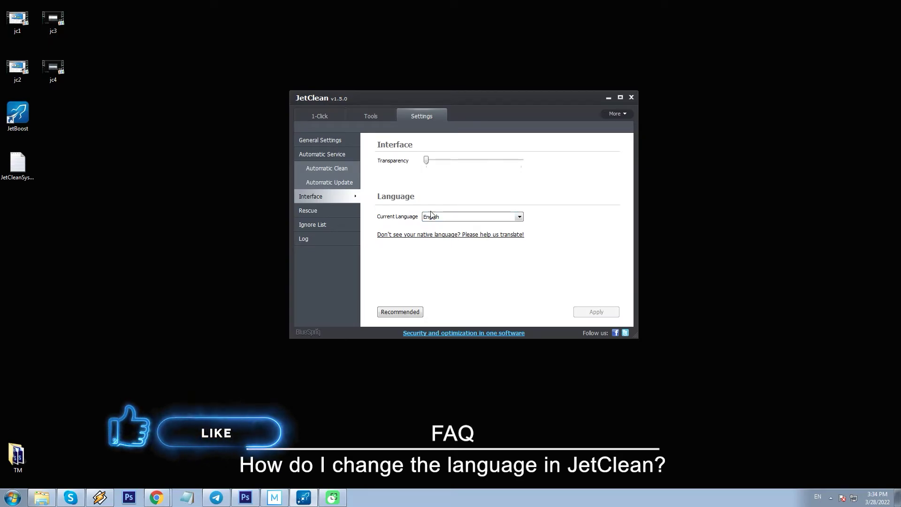
click(463, 218)
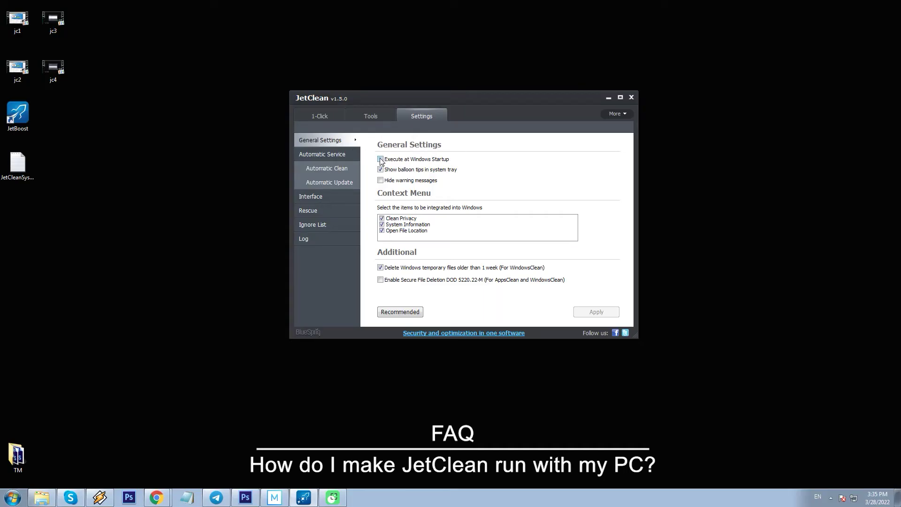
click(380, 160)
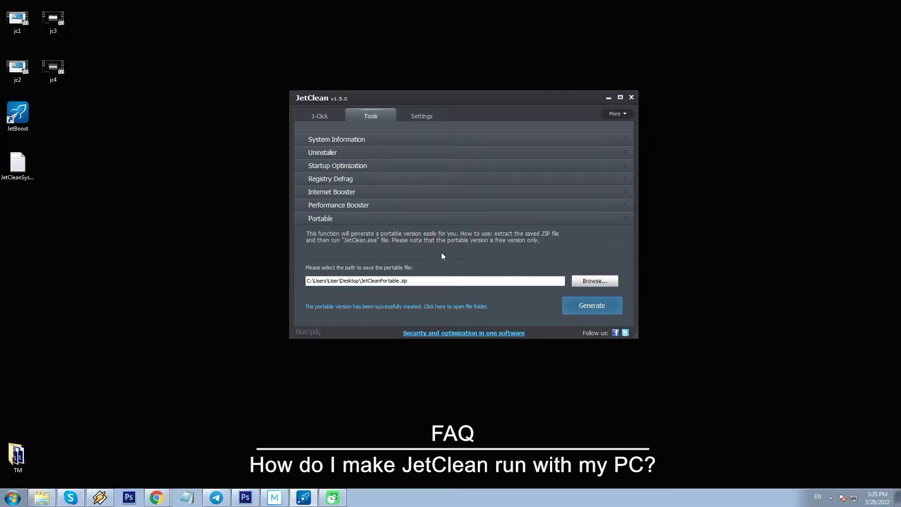
click(579, 304)
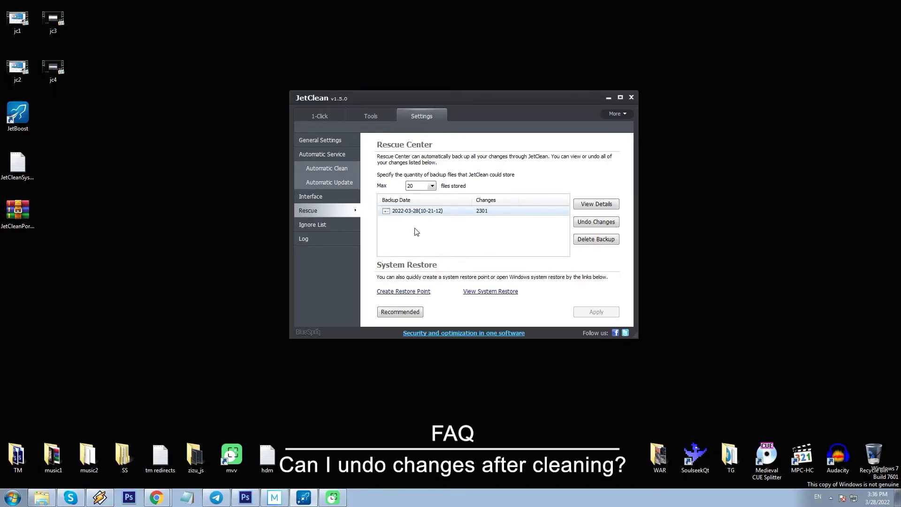
Try Undo Changes and Create Restore Point, then open the daily 5:00 PM cleaning schedule.
click(603, 226)
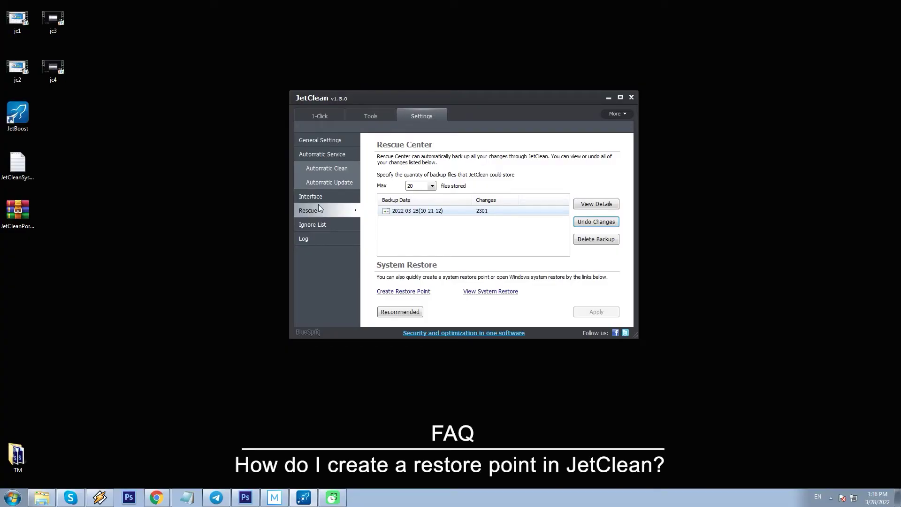
click(394, 292)
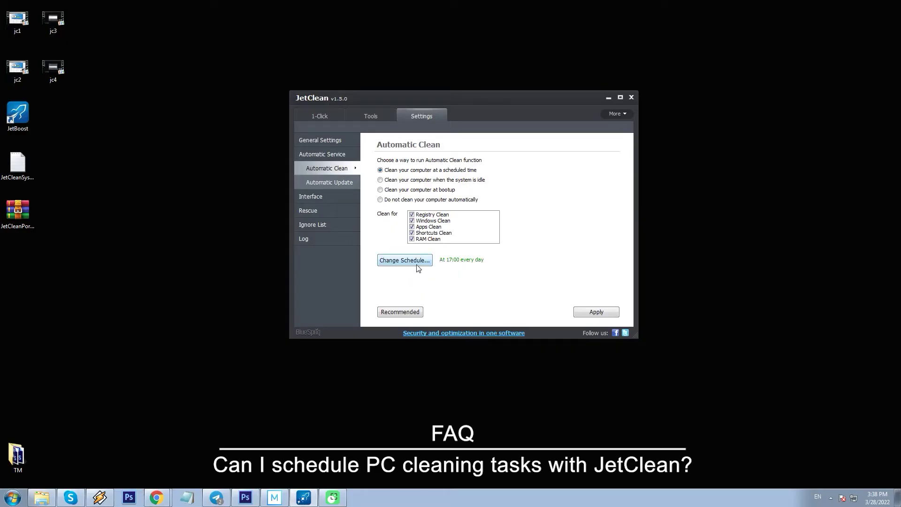
click(417, 263)
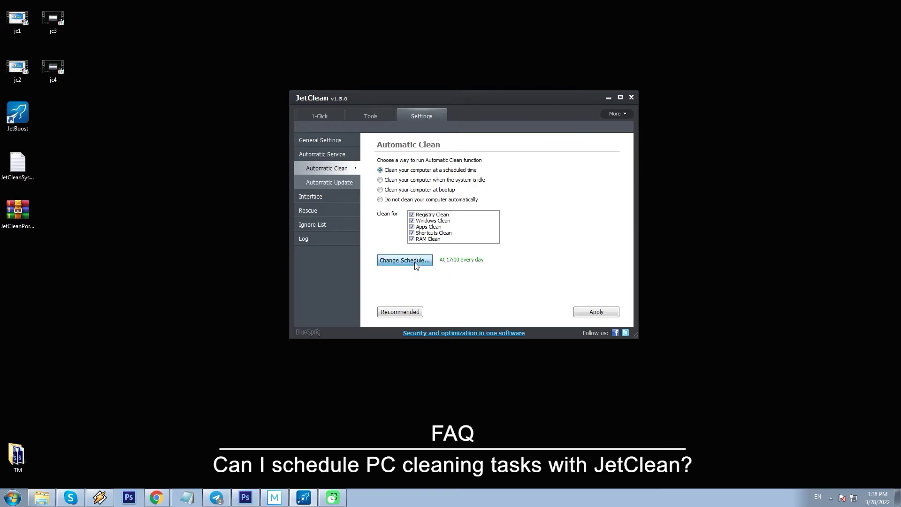